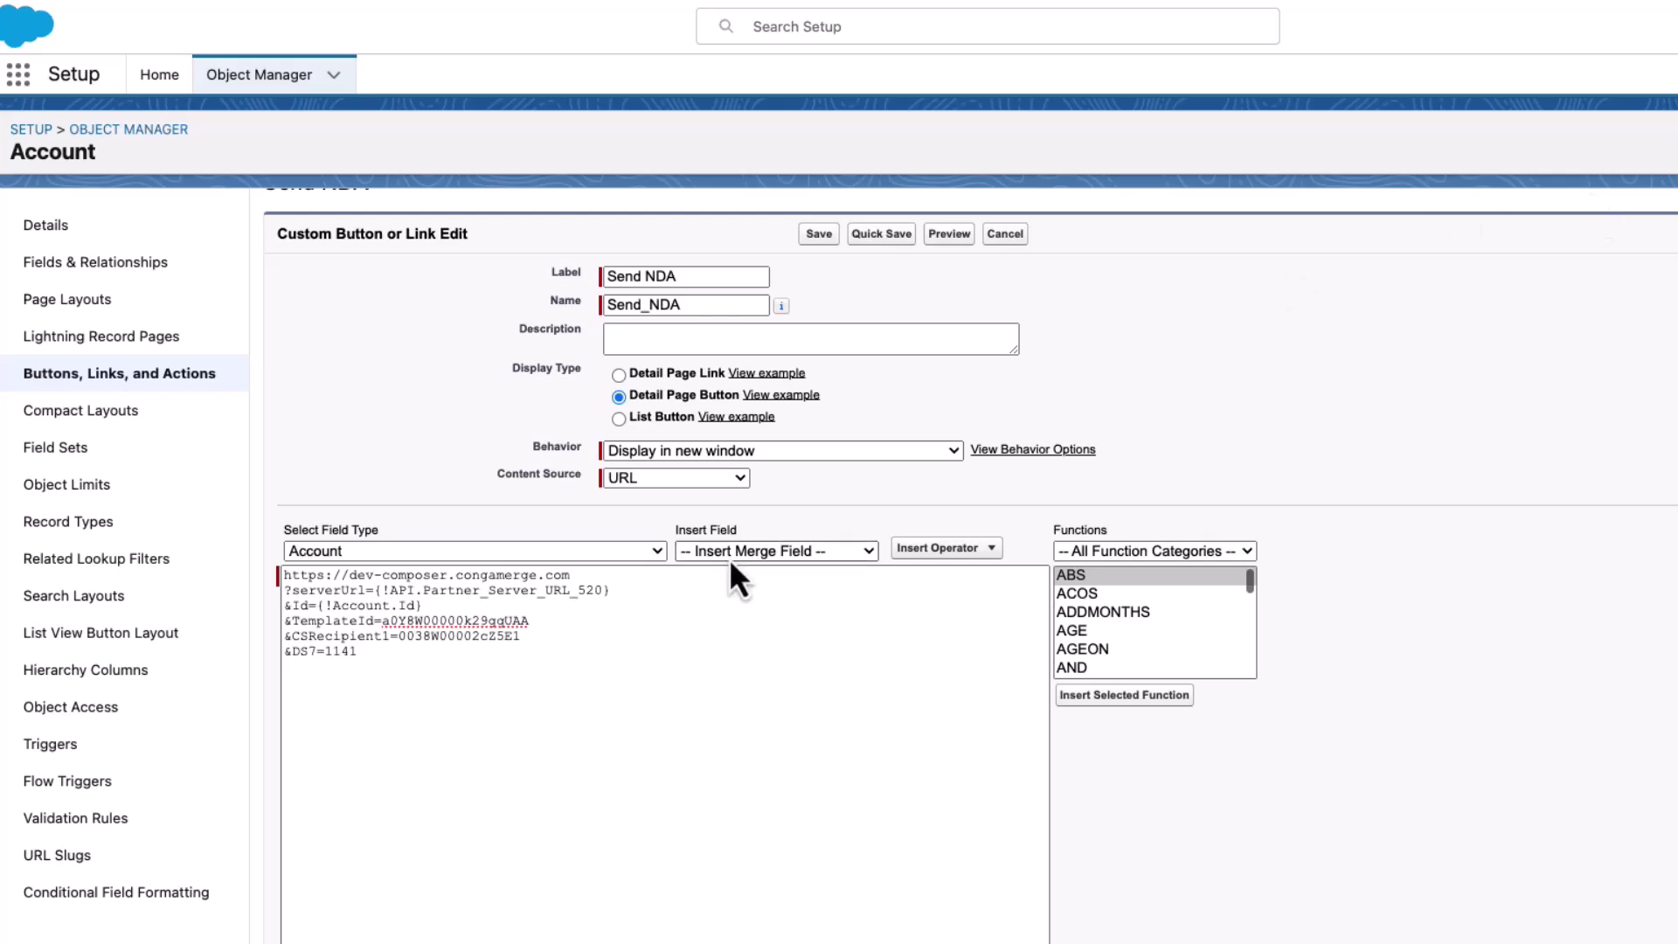
- Change the Send NDA button URL's &DS7 value from 1141 to 1143
click(579, 690)
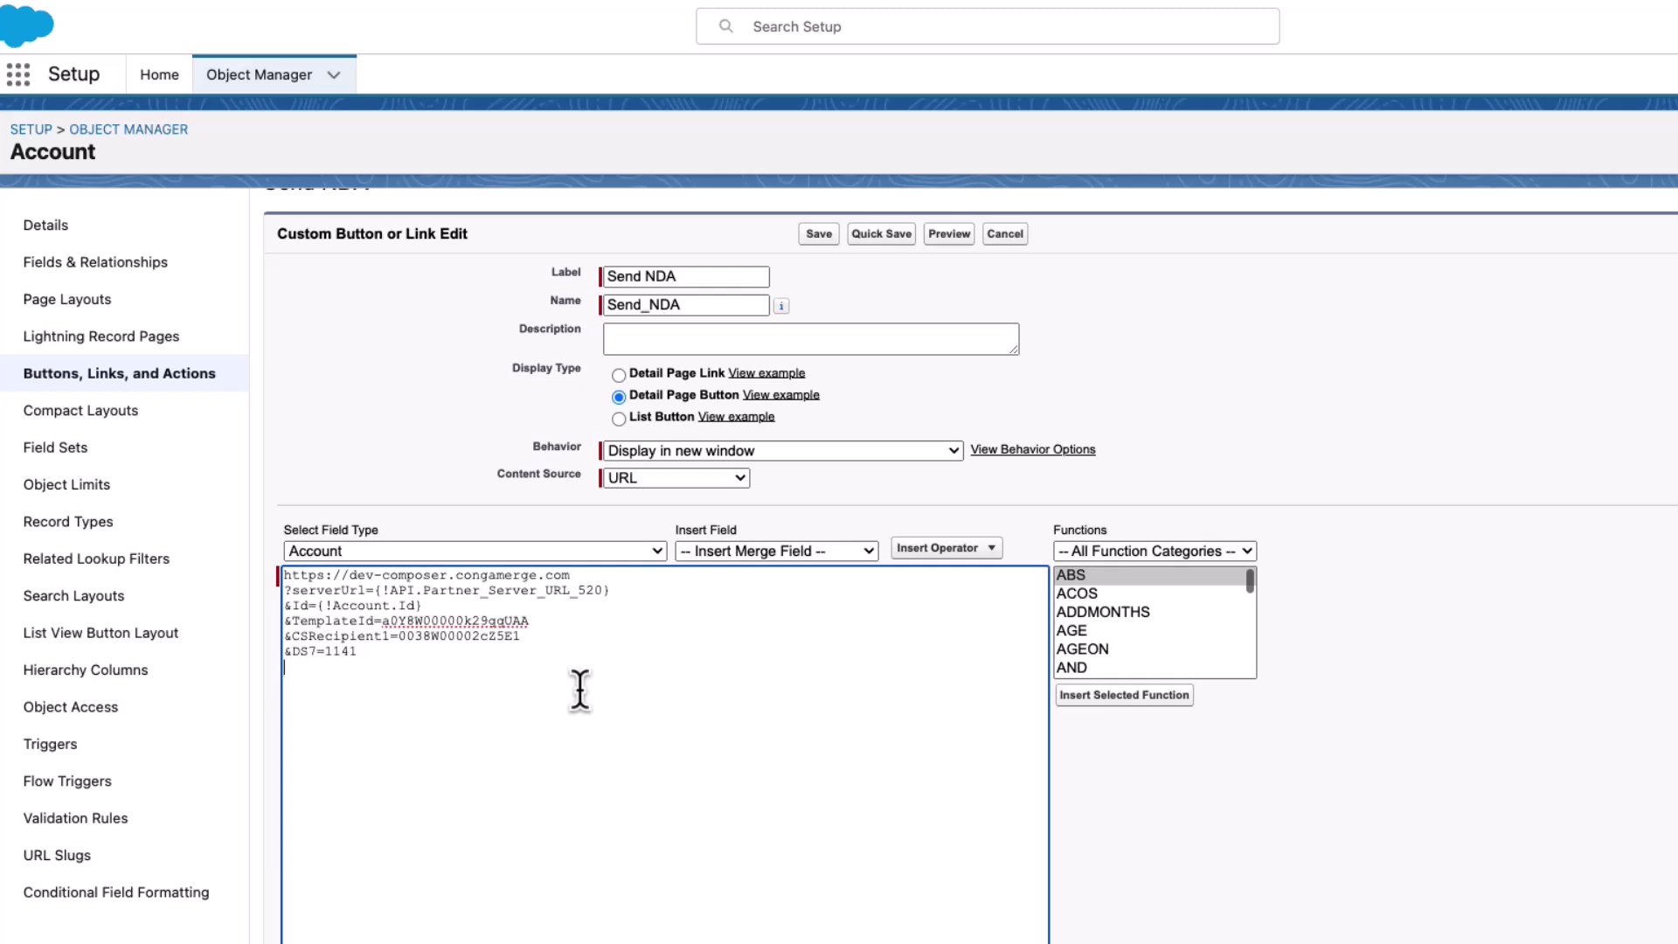
drag(285, 652, 359, 655)
click(365, 656)
text(3)
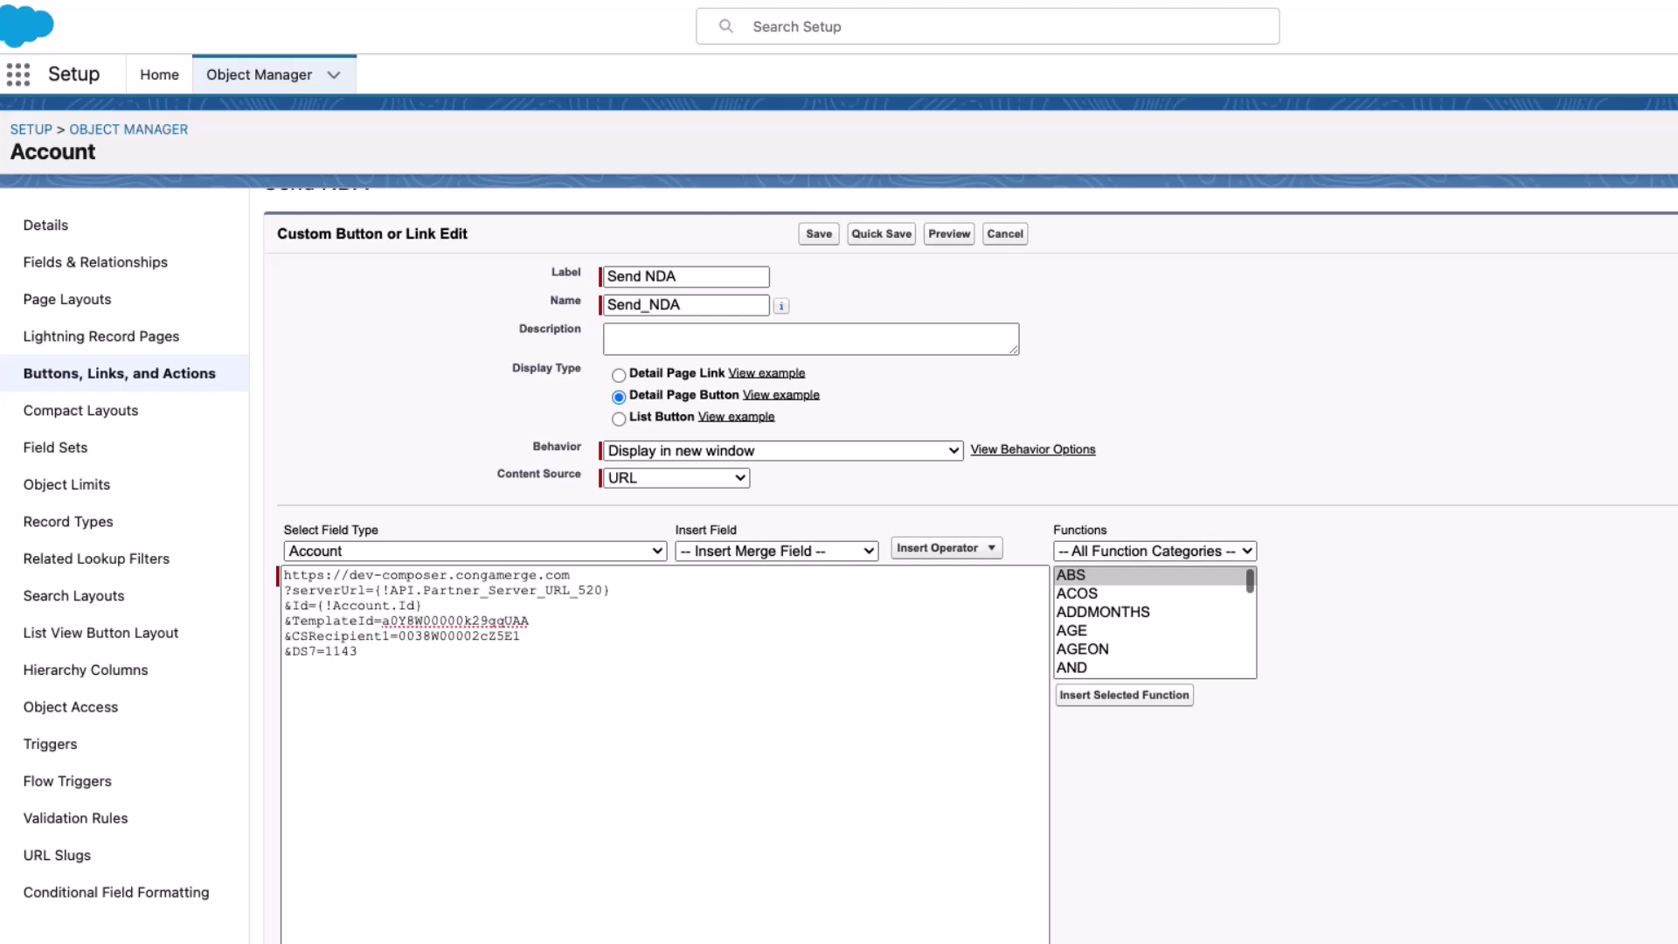
- Append &CSPackageName=NDA to the end of the URL and check its TemplateId value
click(716, 721)
text(&CSPackageName=NDA)
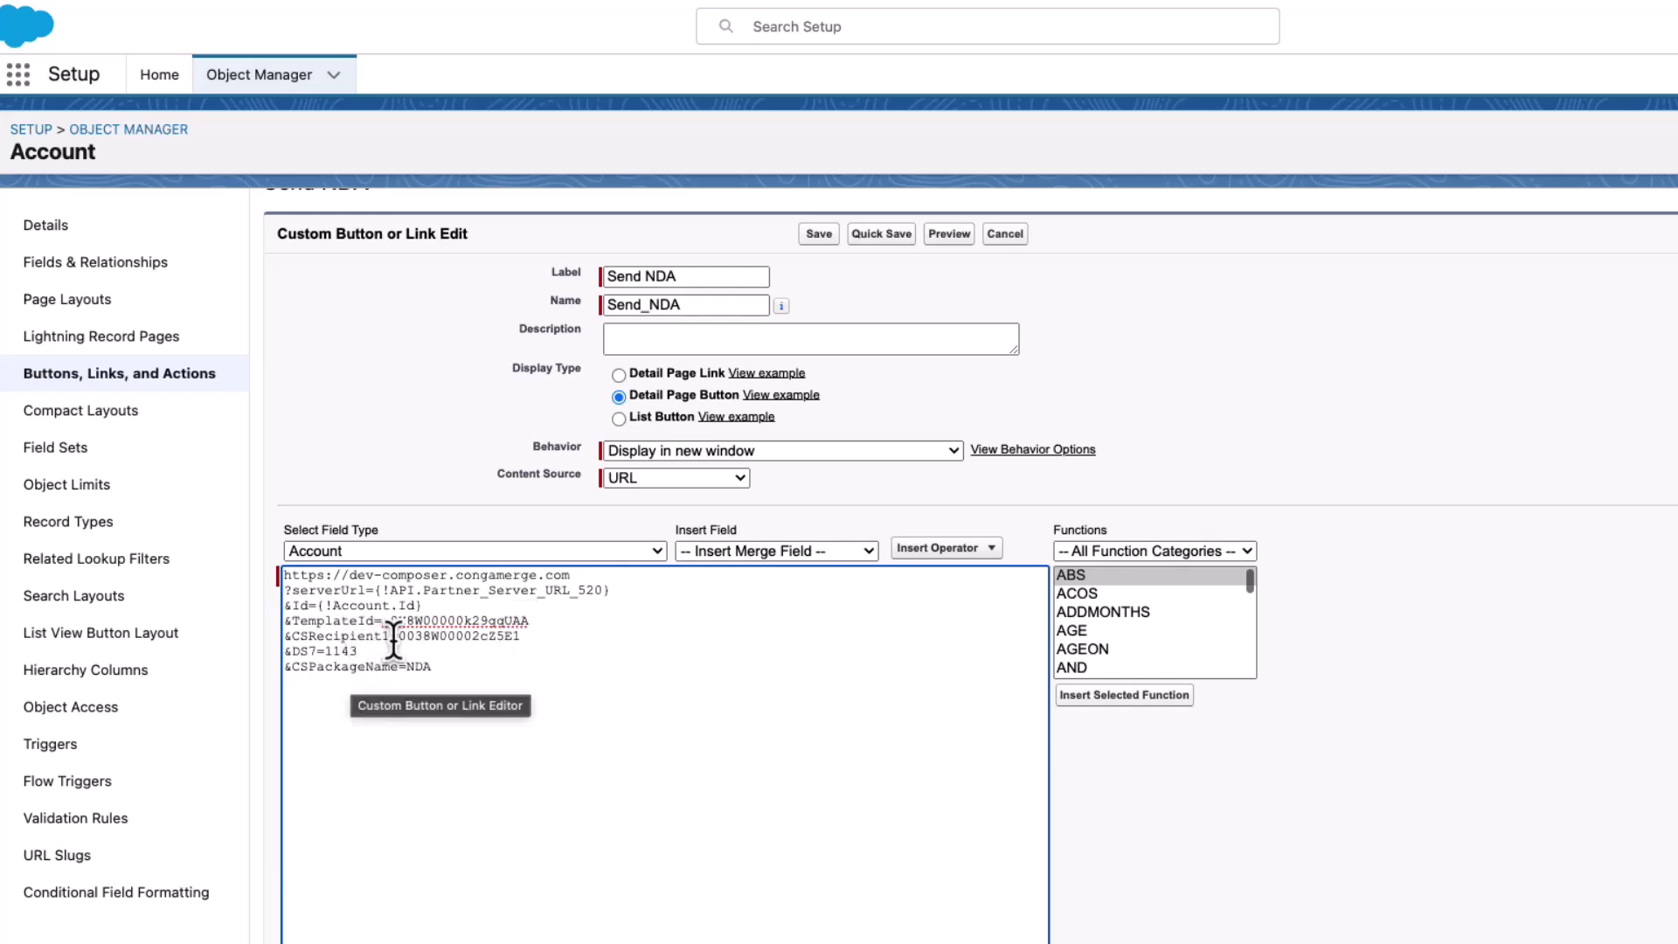
drag(529, 621, 382, 621)
click(524, 622)
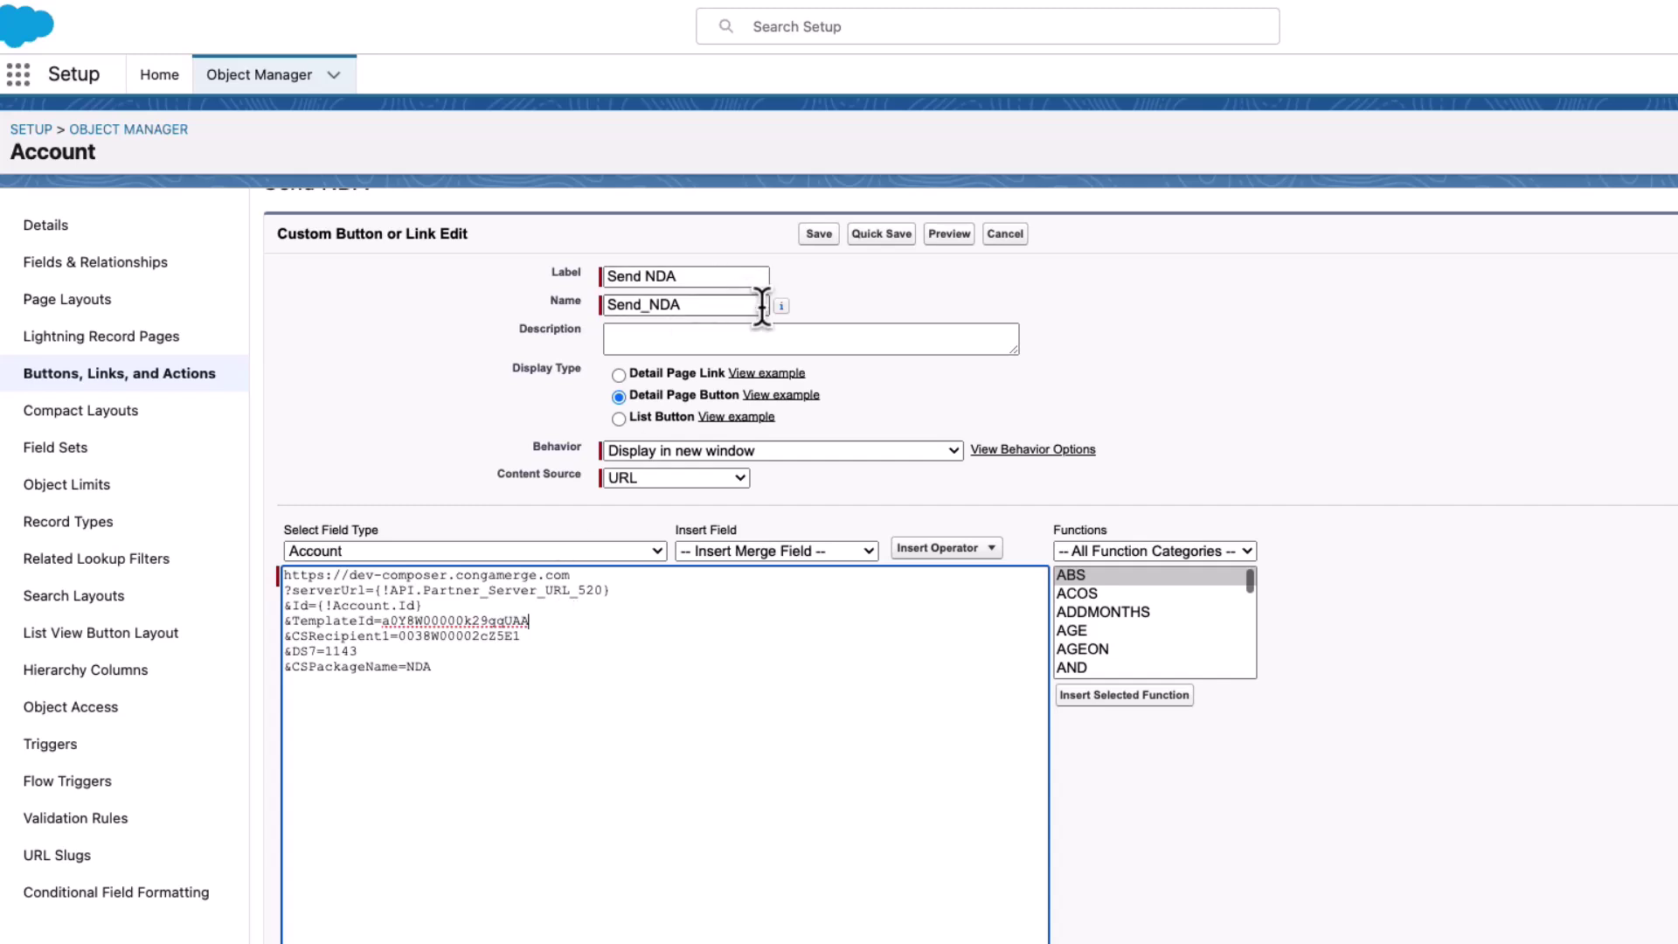
- Quick Save the Send NDA button, then copy the TemplateId value from its URL
click(882, 234)
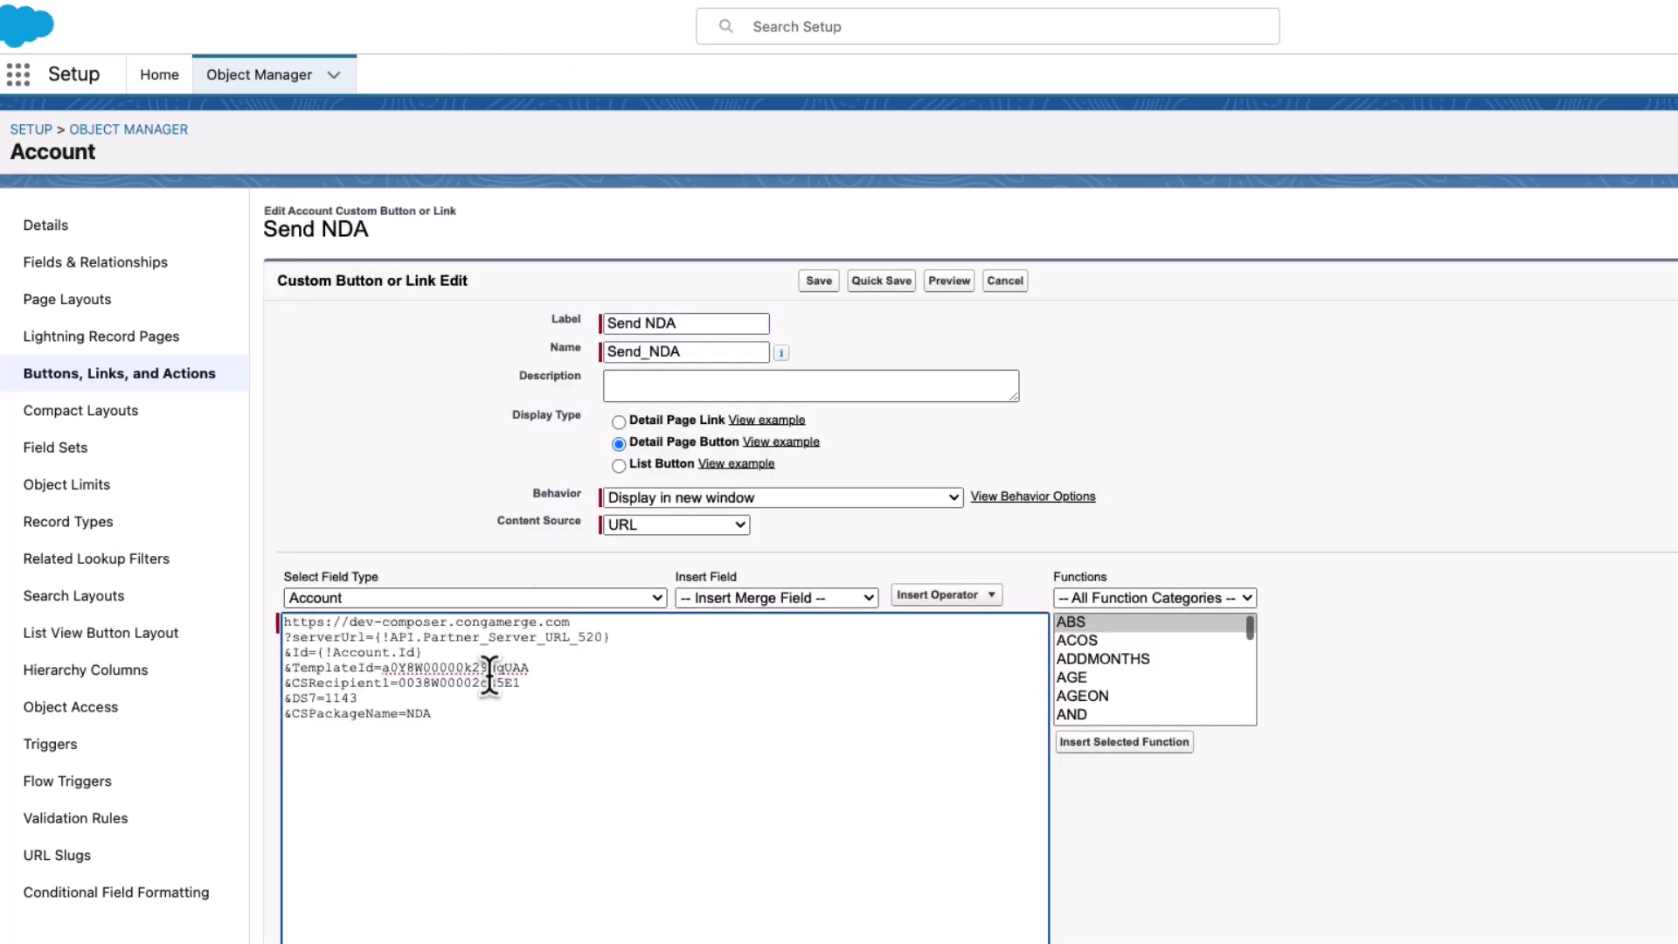
drag(529, 668, 382, 668)
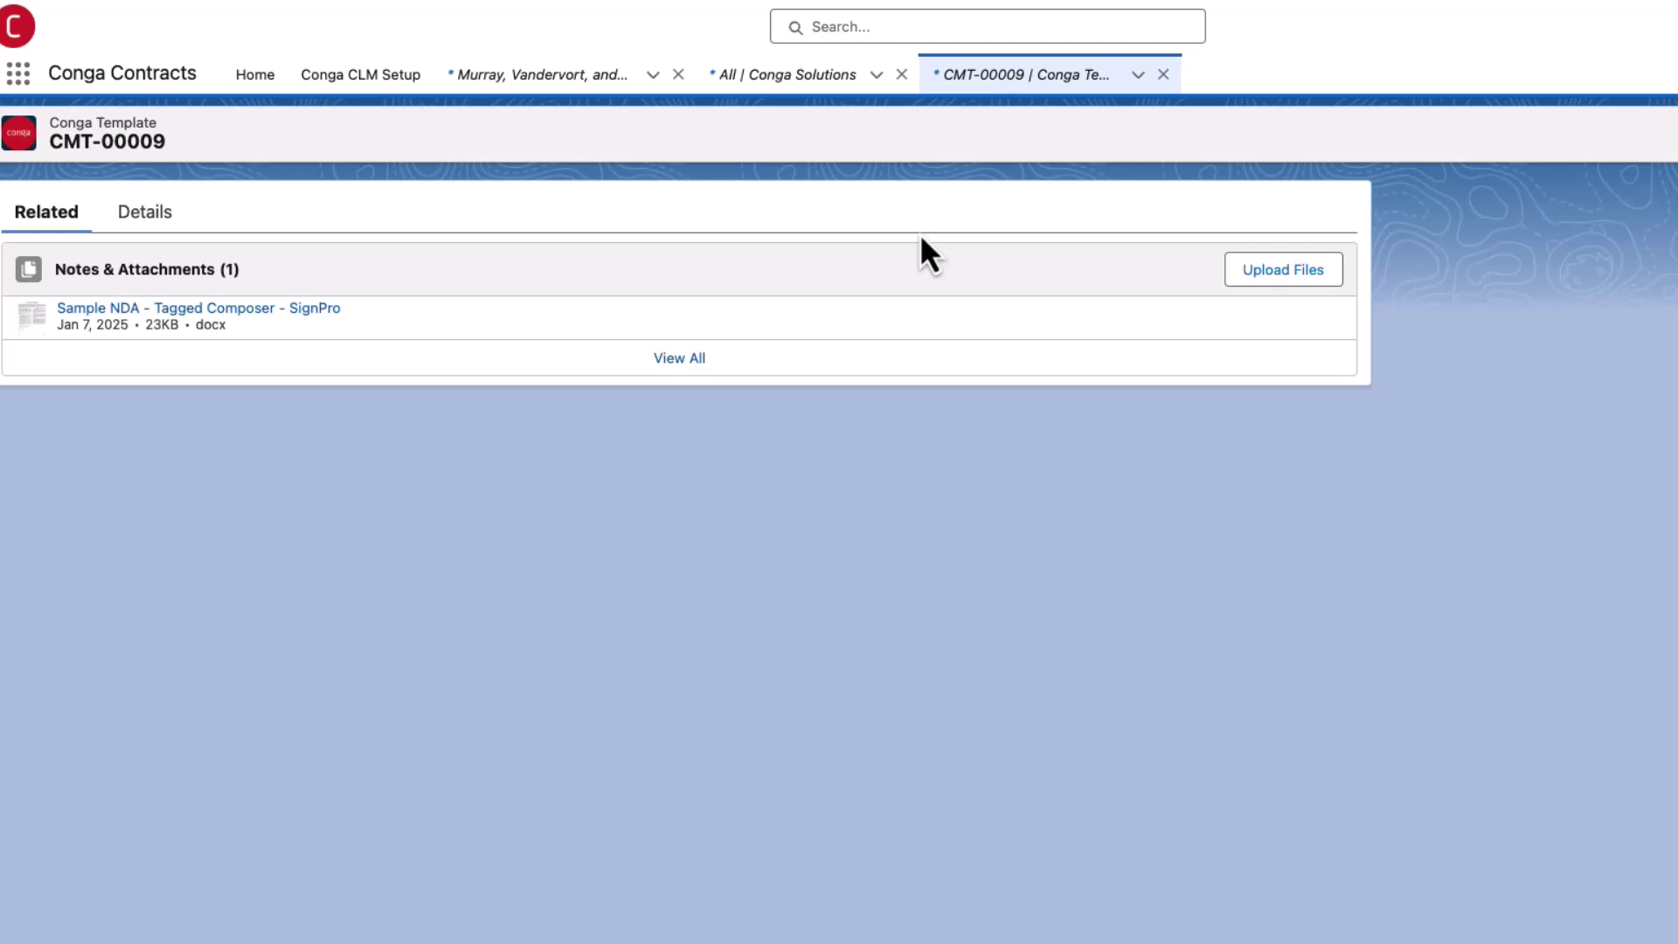
- Preview the Sample NDA - Tagged Composer - SignPro attachment and inspect its signature block placeholders
click(319, 310)
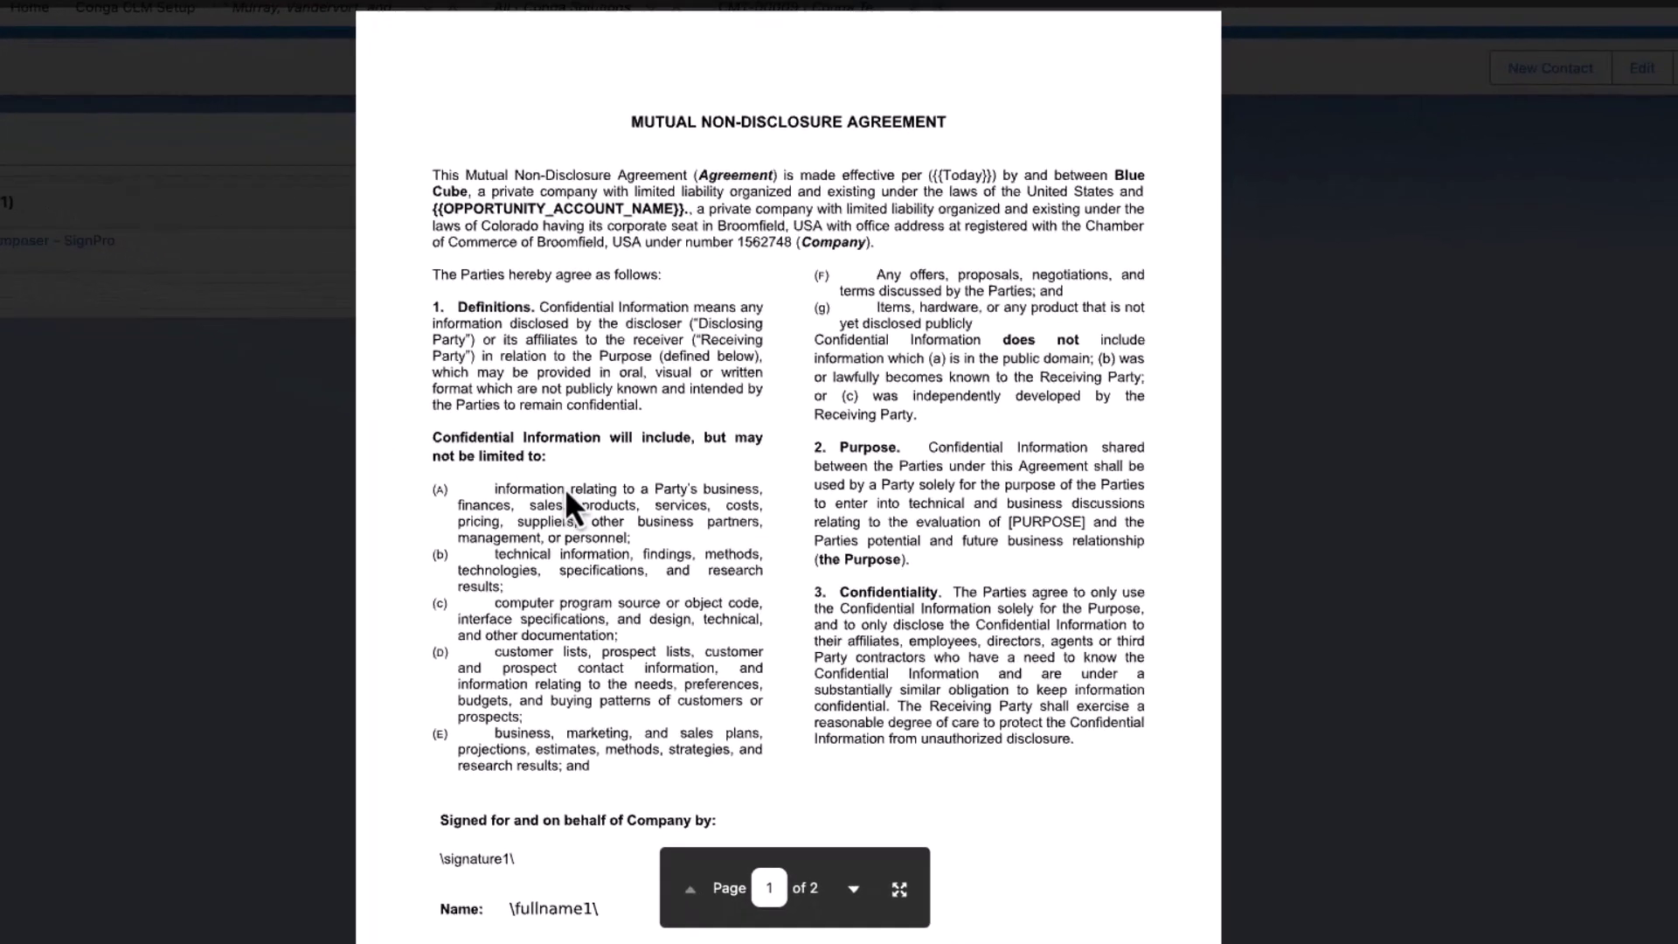
scroll(790, 553, down, 3)
scroll(563, 486, down, 1)
scroll(564, 486, up, 1)
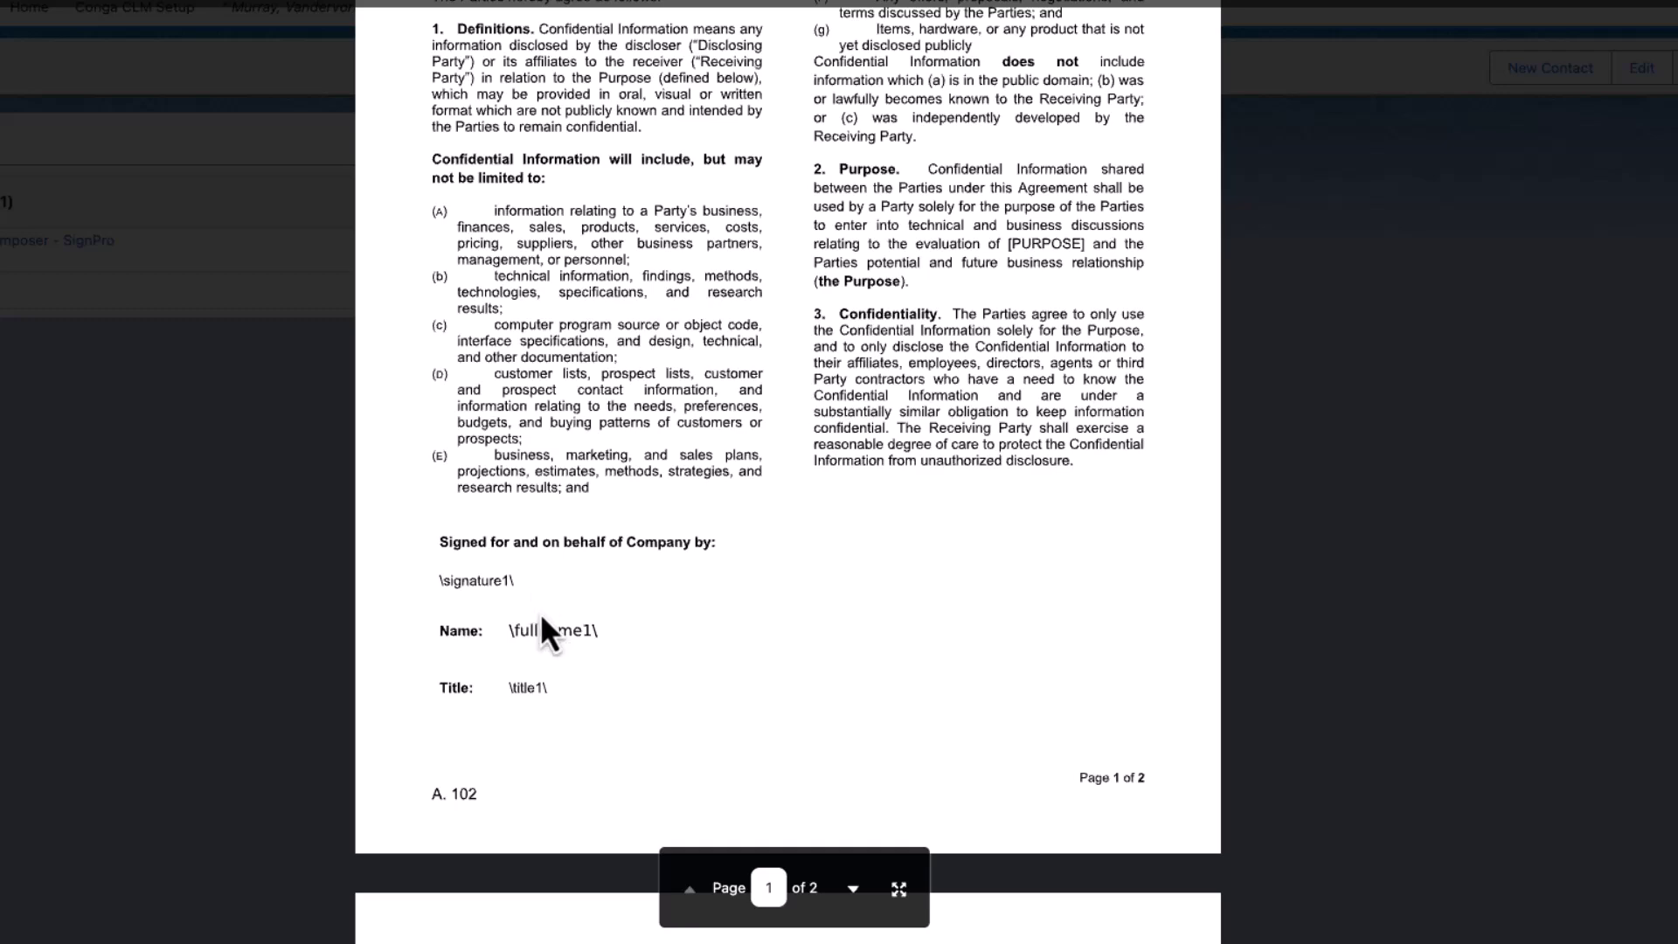
scroll(547, 624, up, 3)
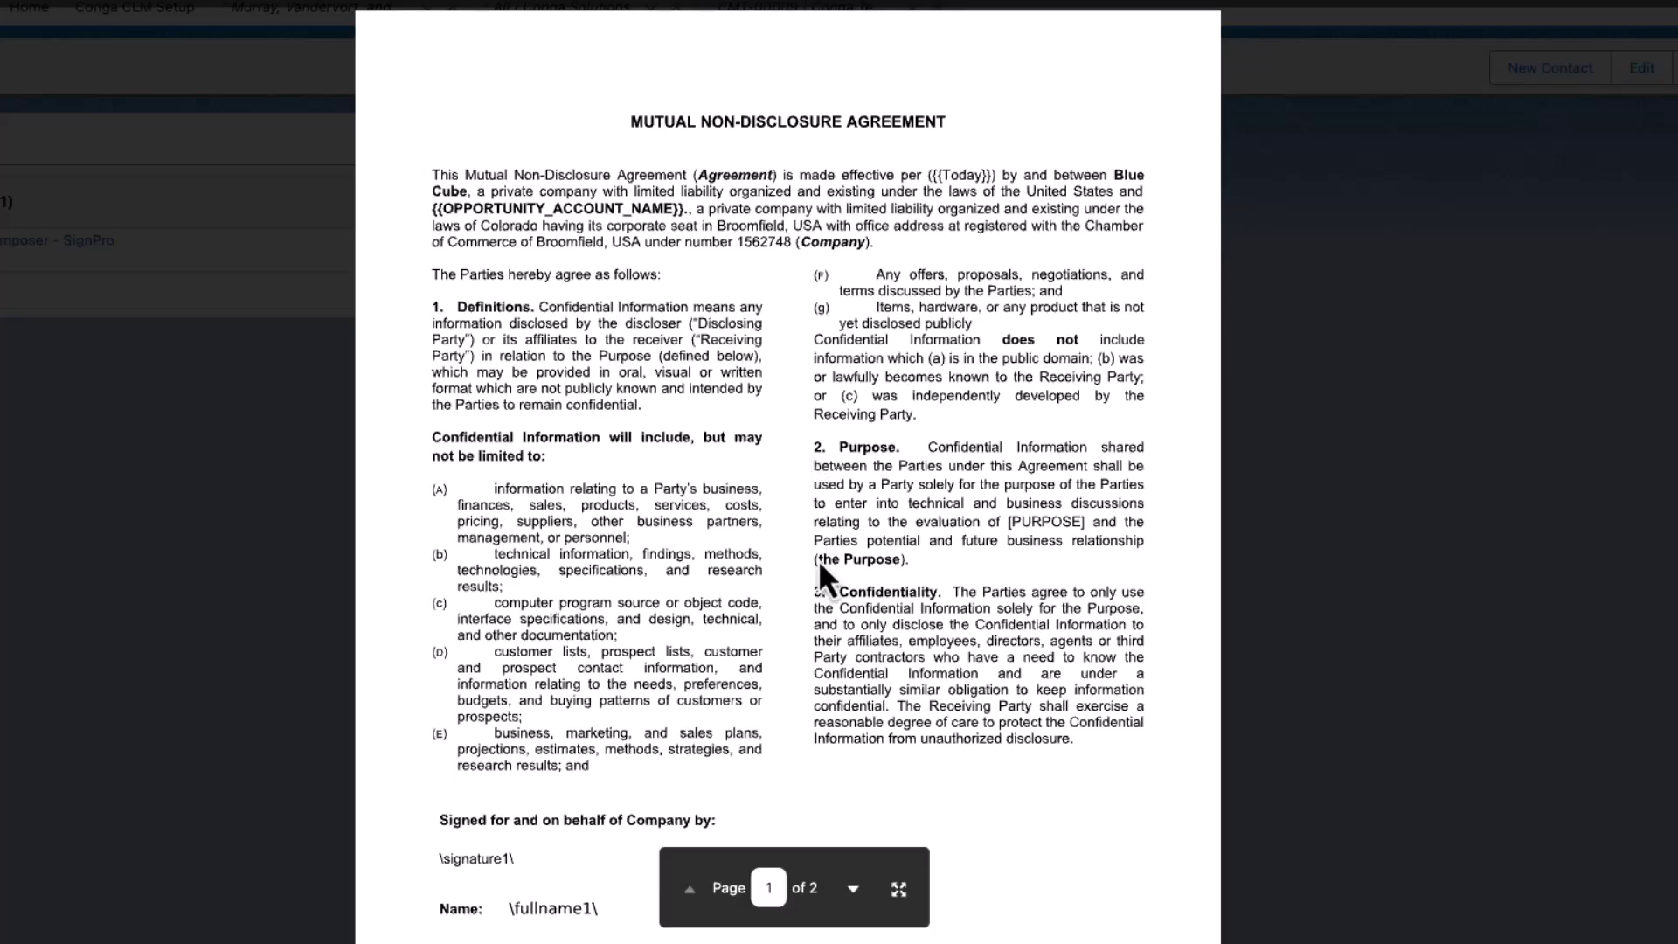
scroll(818, 560, down, 3)
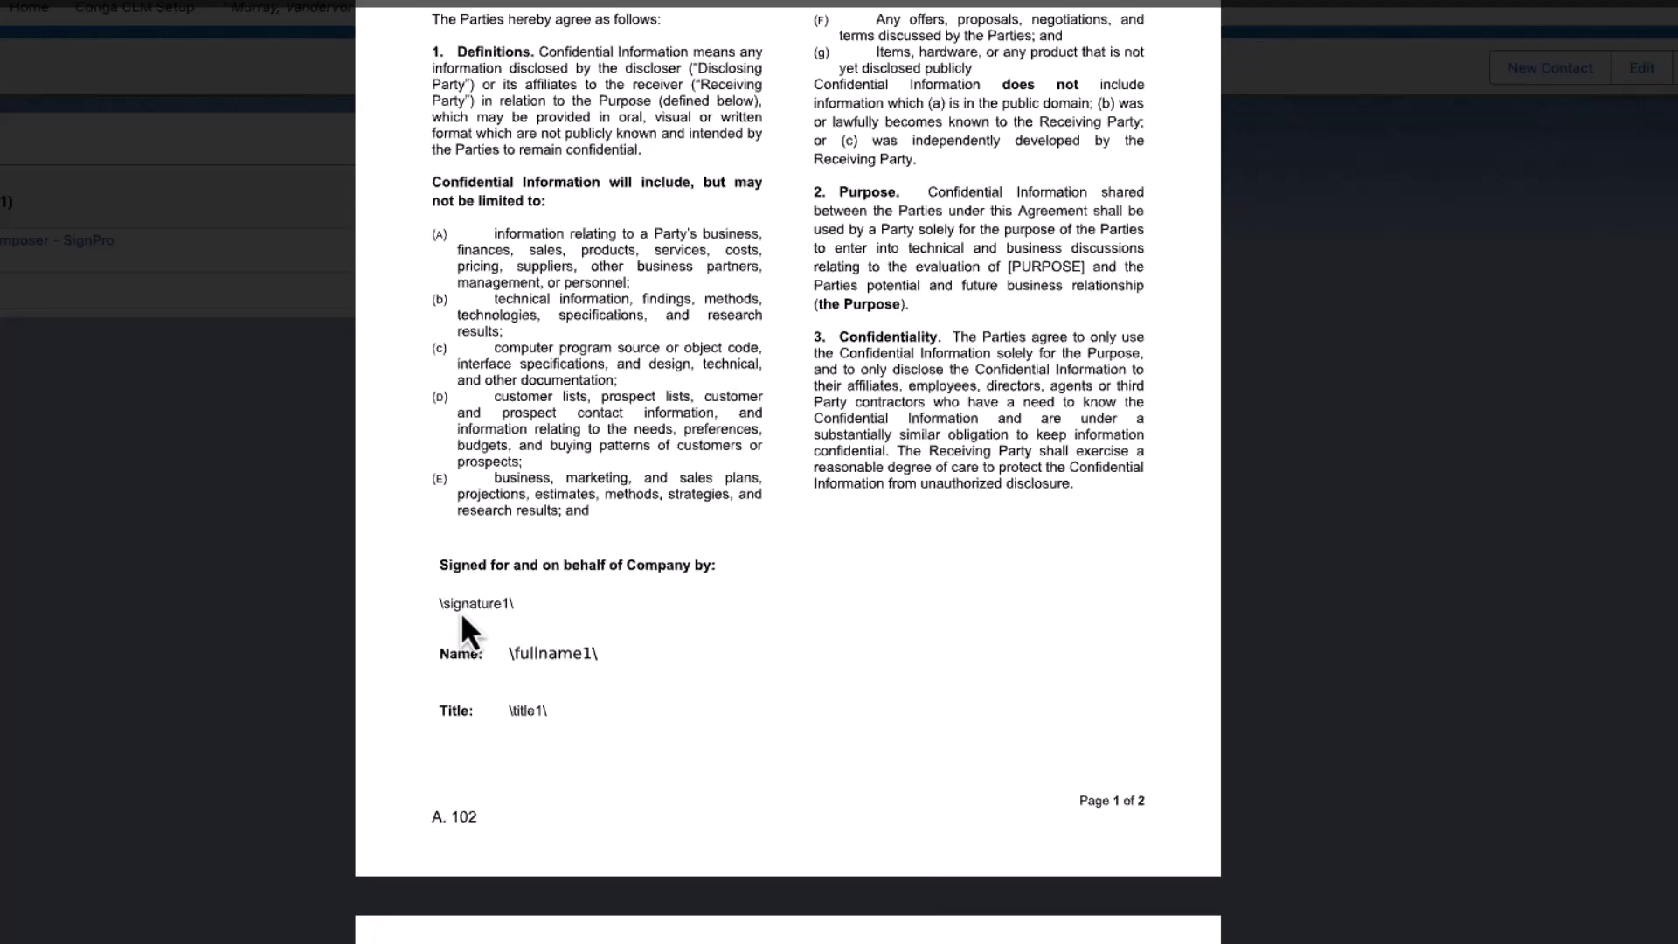
- In the Word NDA, replace \signature1\ with the Conga Sign Signer1 signature tag
key(ctrl+Up)
click(492, 574)
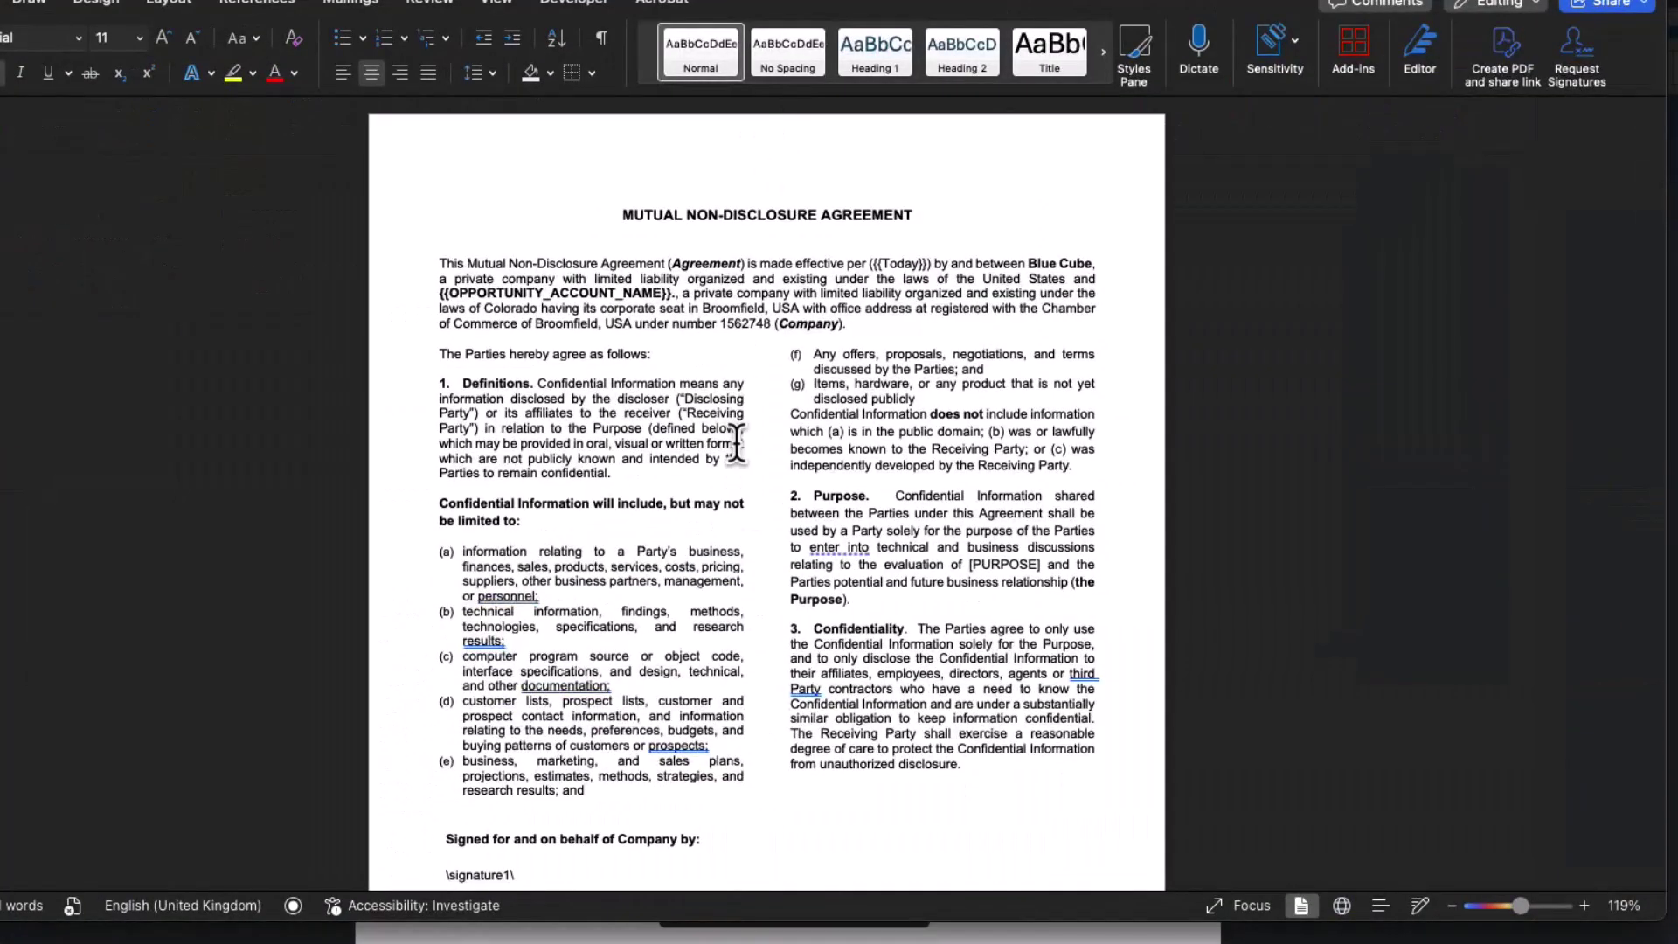
scroll(735, 442, down, 5)
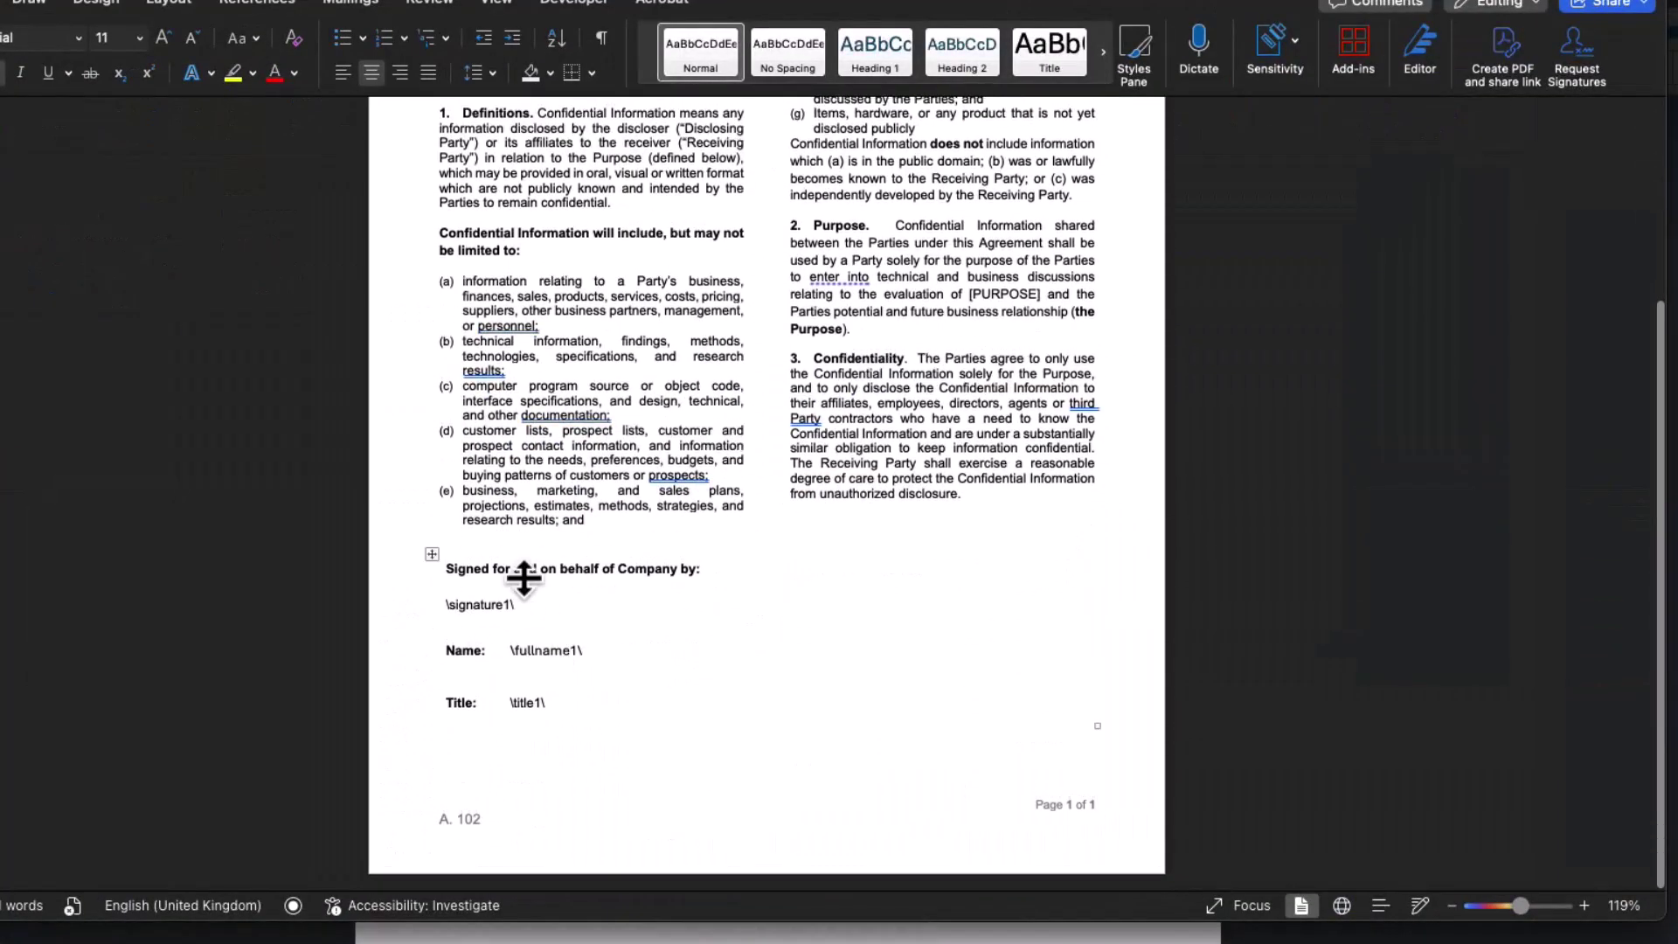
click(526, 602)
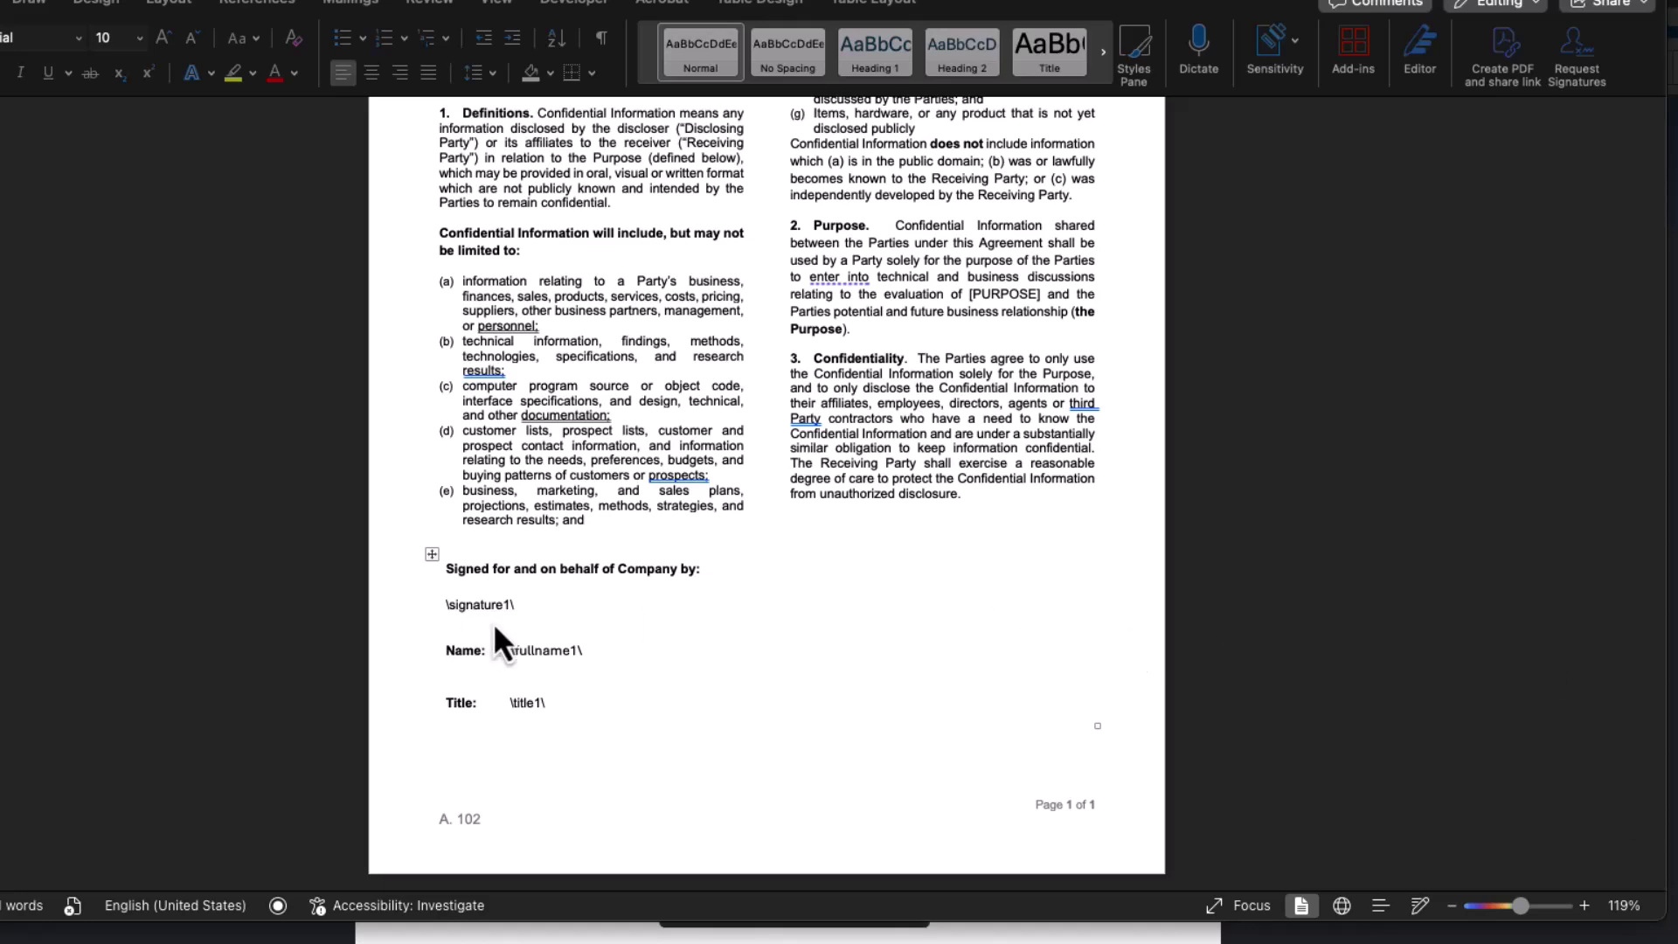
drag(520, 605, 434, 603)
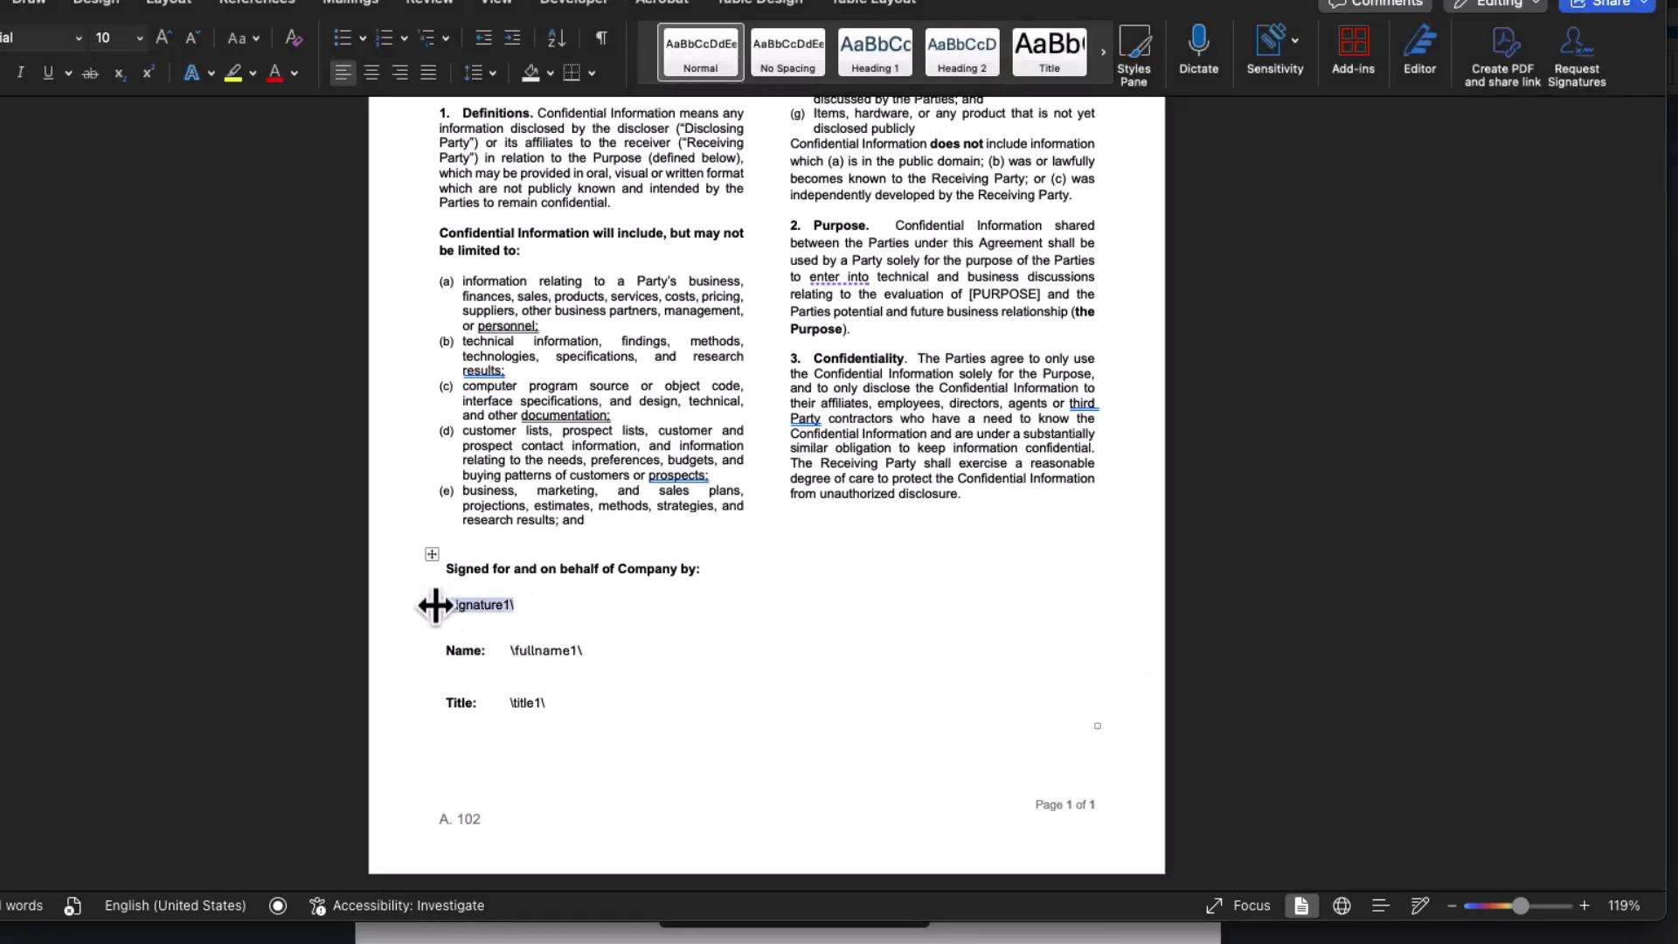
text({{esl_signer1Sig1:Signer1:Signature:offset(0,-10)}})
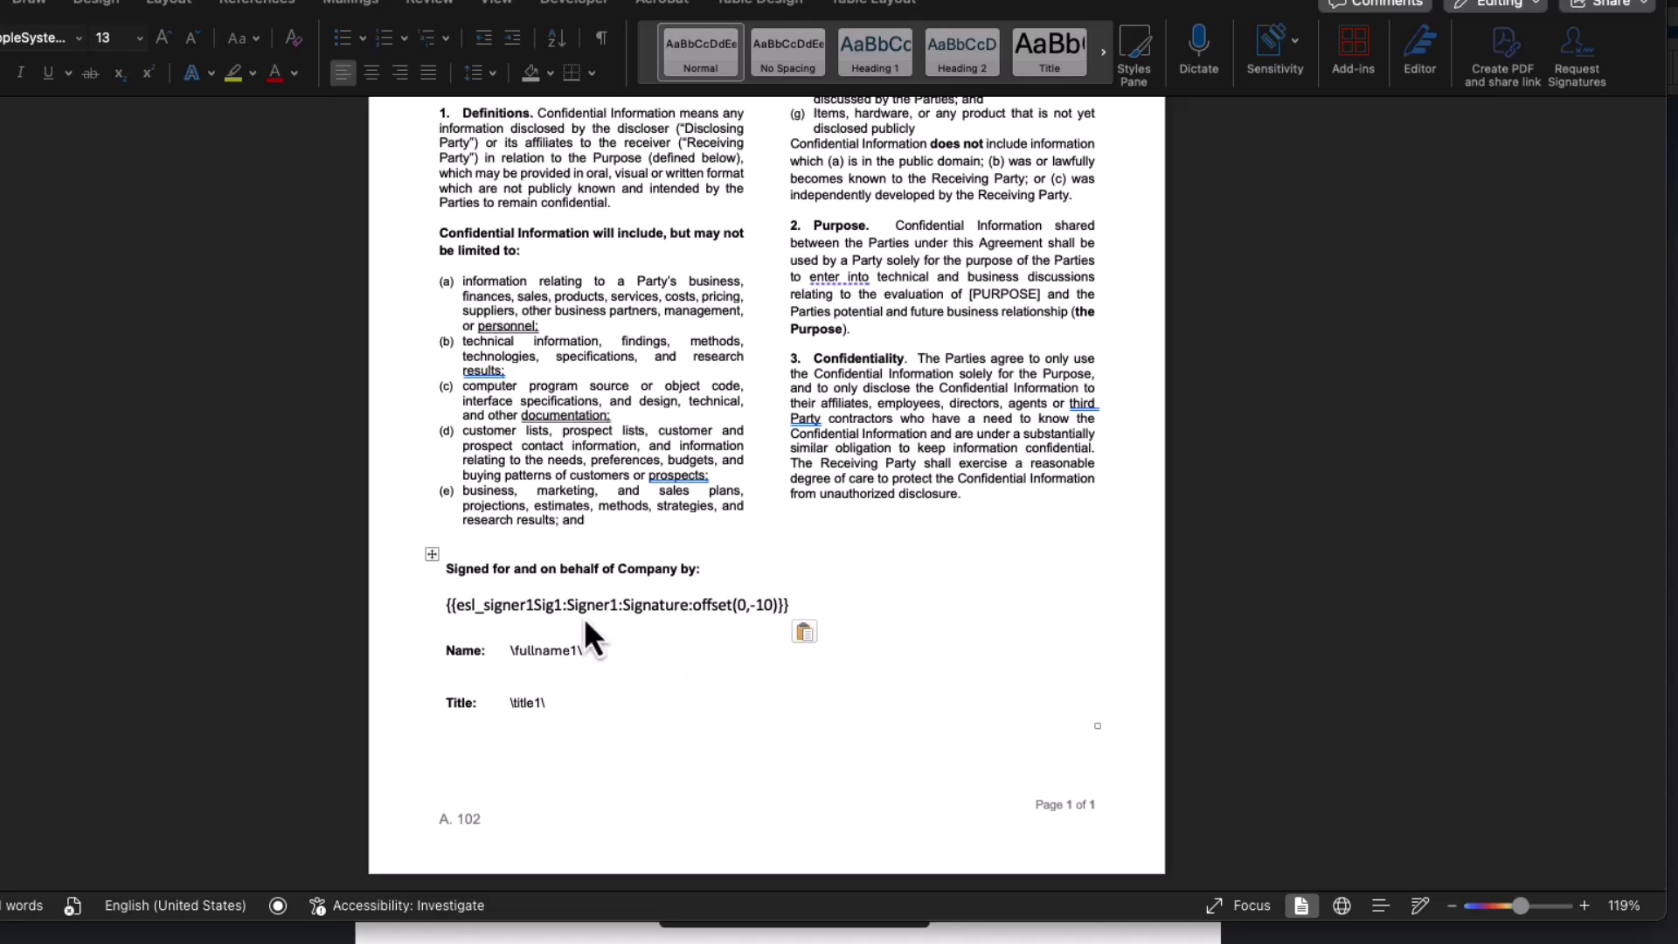
- Replace \fullname1\ and \title1\ with the Signer1 name and title esl tags
click(583, 652)
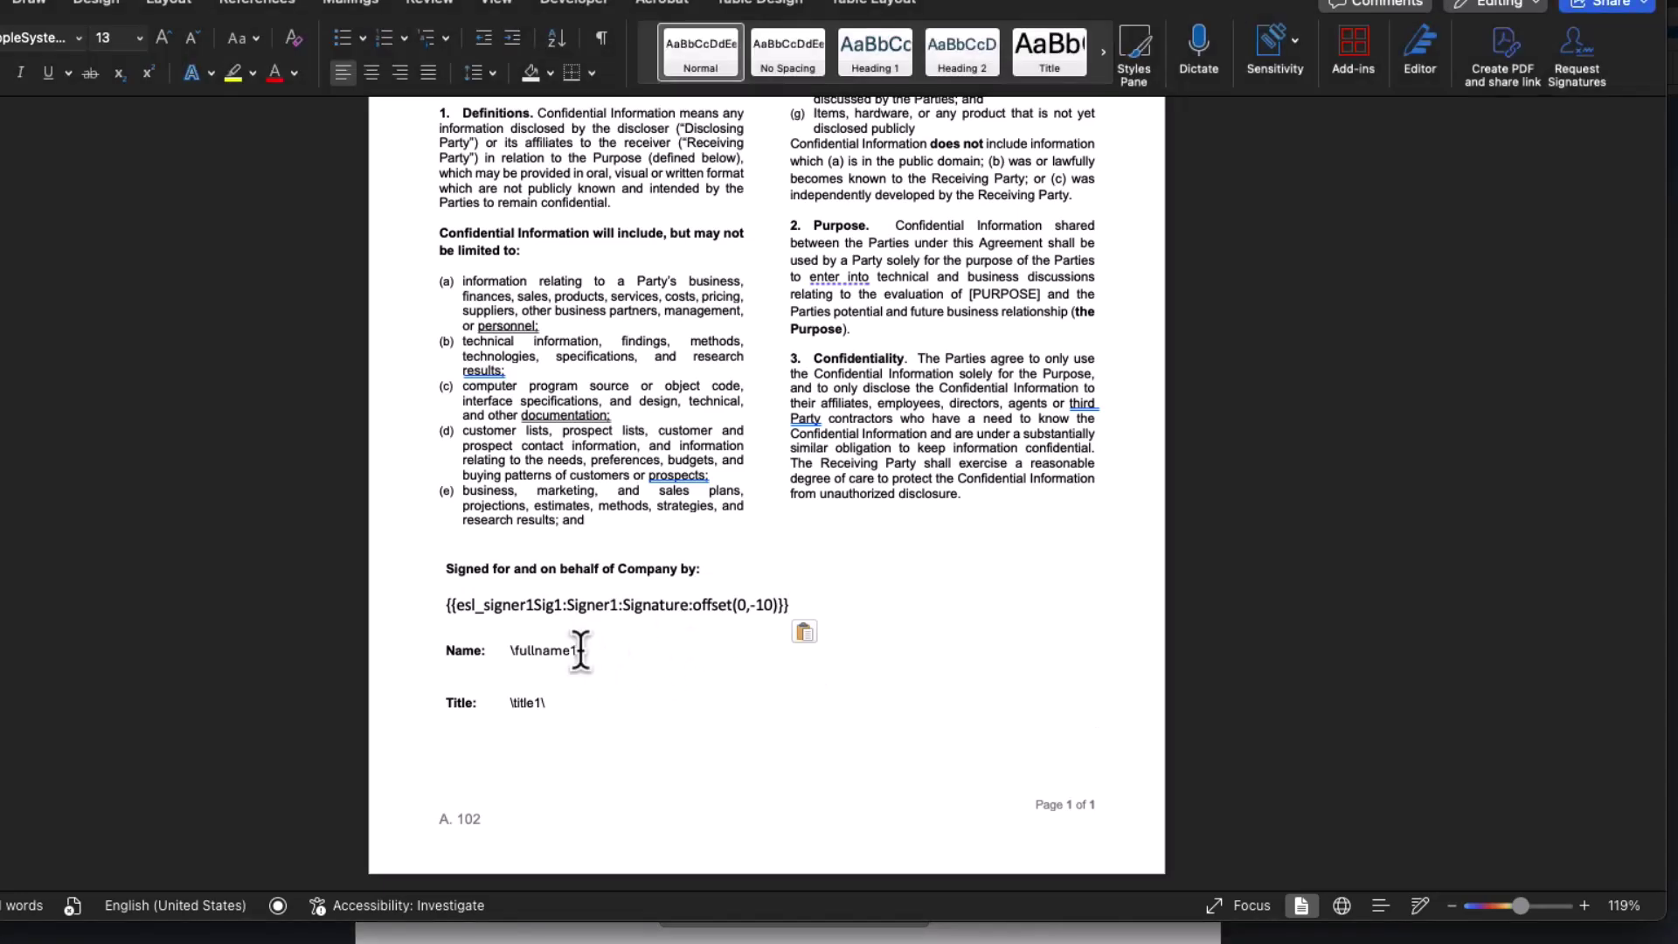
drag(582, 650, 511, 650)
text({{esl:Signer1:SignerName:offset(0,-8)}})
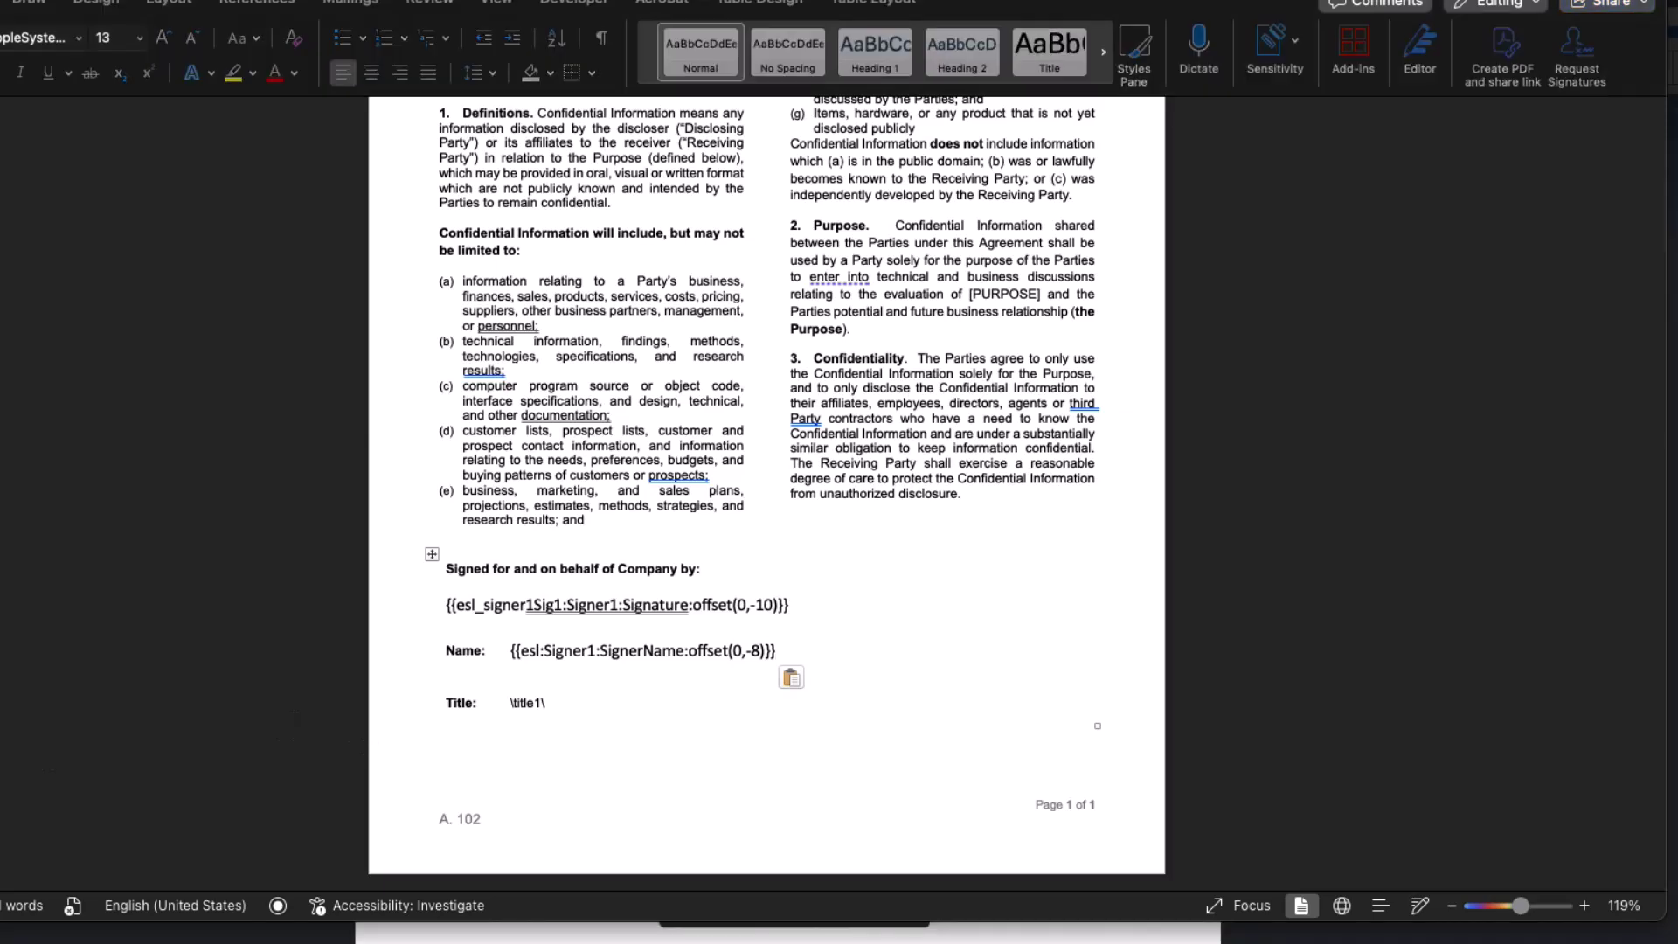
click(554, 702)
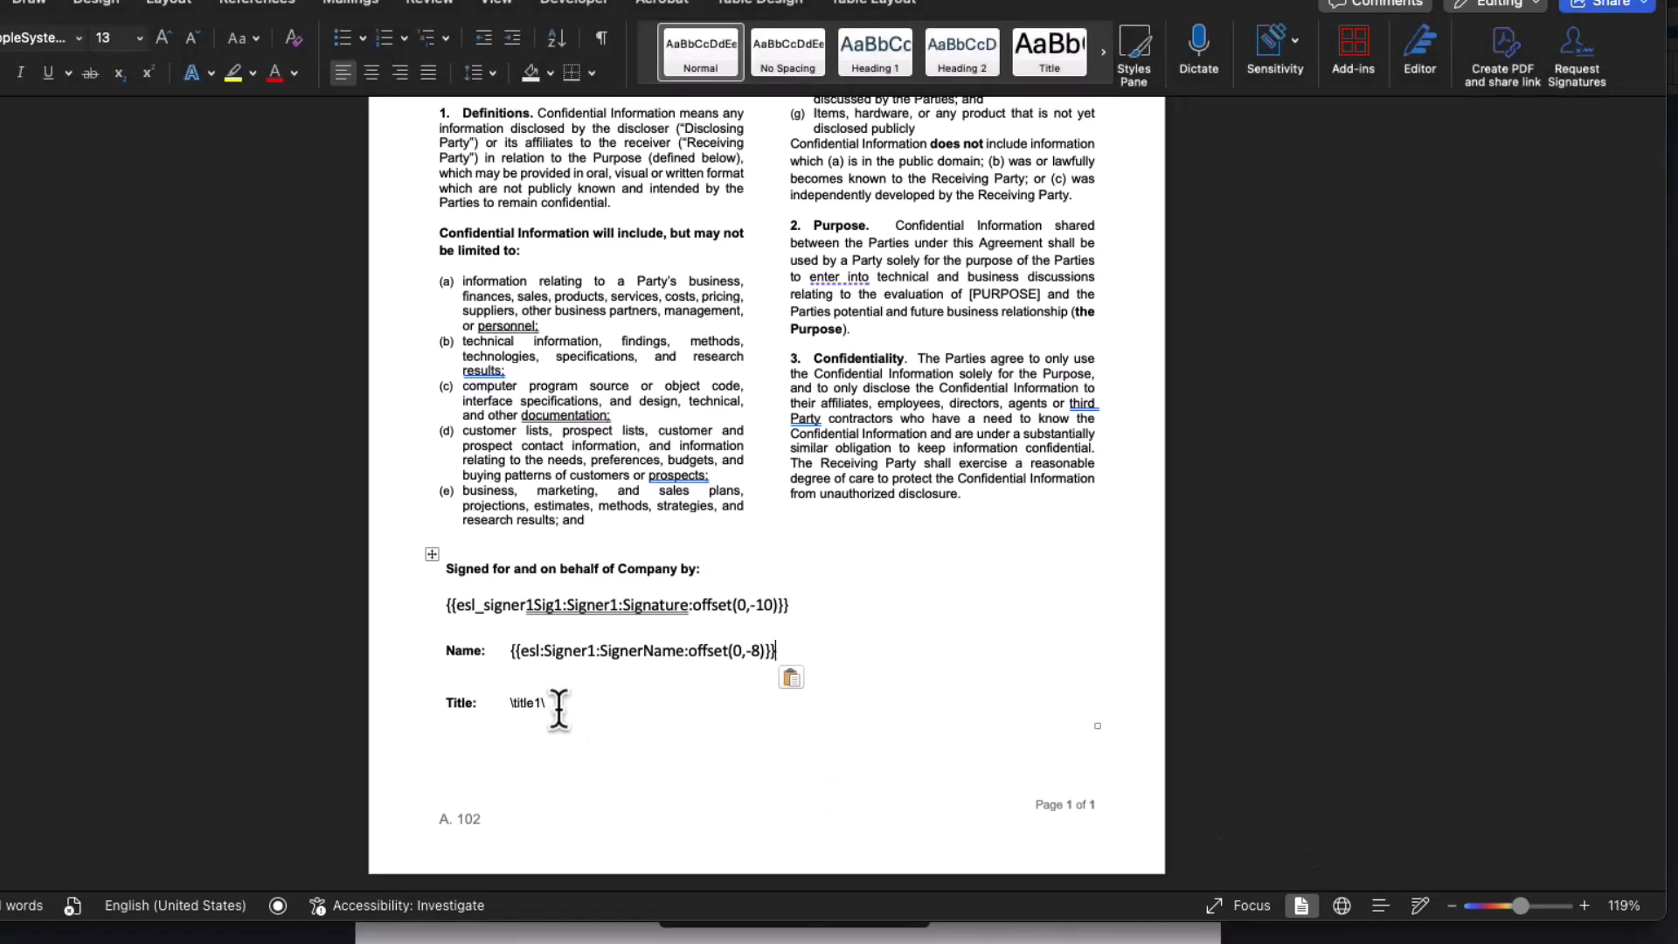
drag(554, 702, 507, 703)
text({{esl:Signer1:SignerTitle:offset(0,-5)}})
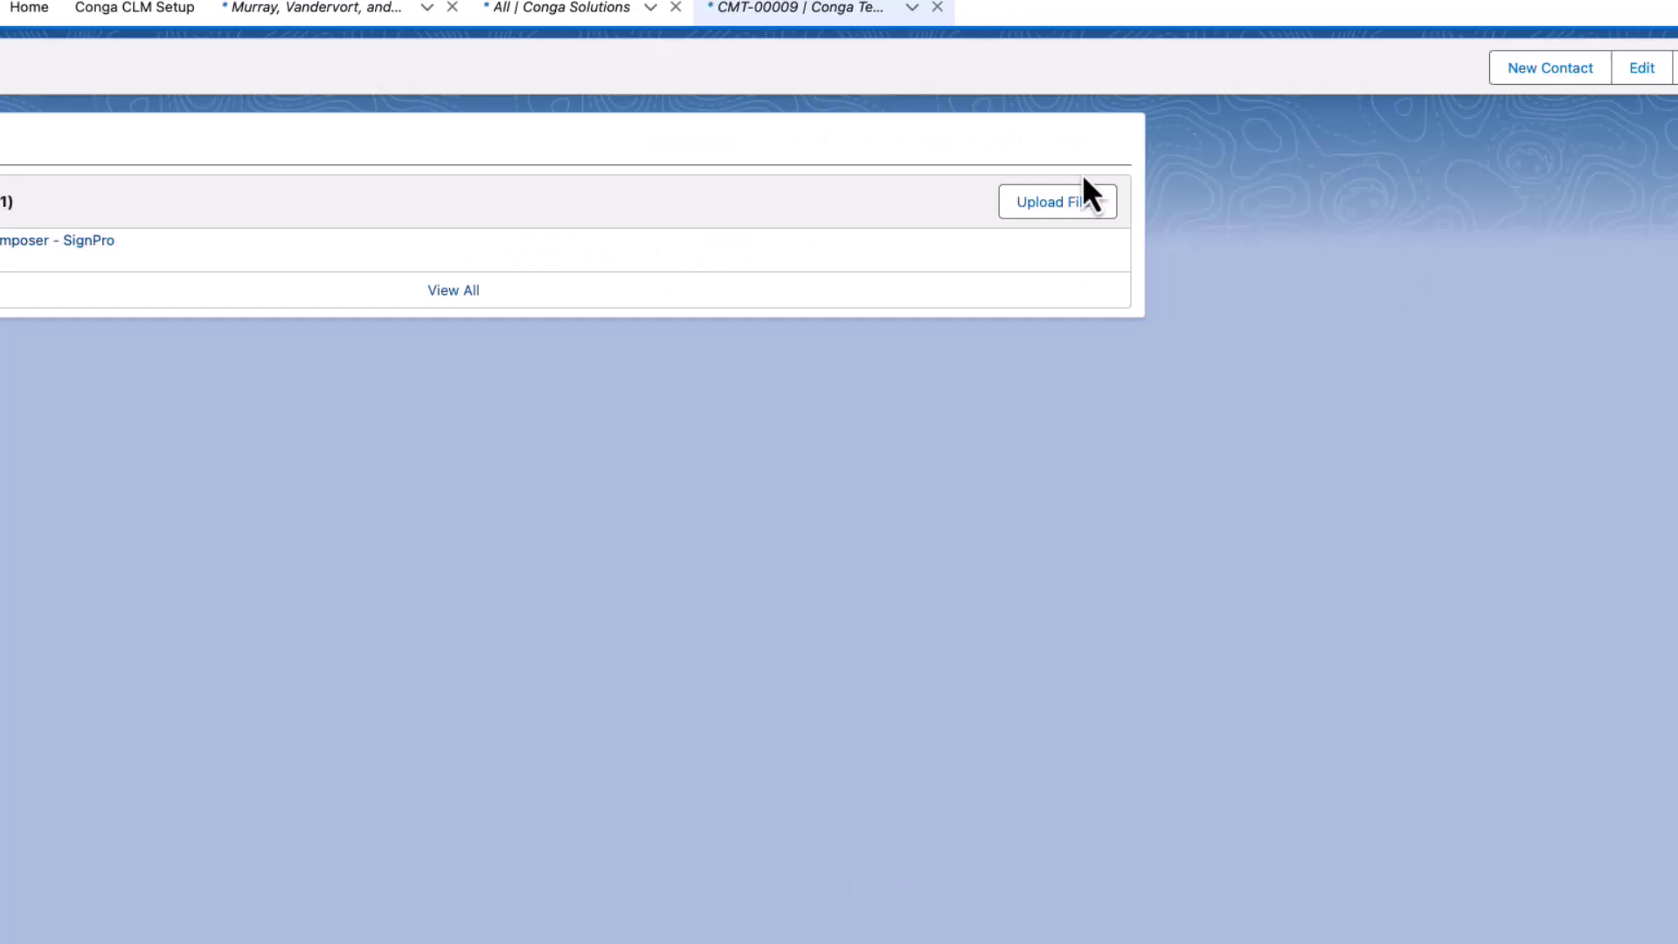
- Upload 'Sample NDA - Tagged Composer - SignPro - Updated' to template CMT-00009's attachments
click(1058, 203)
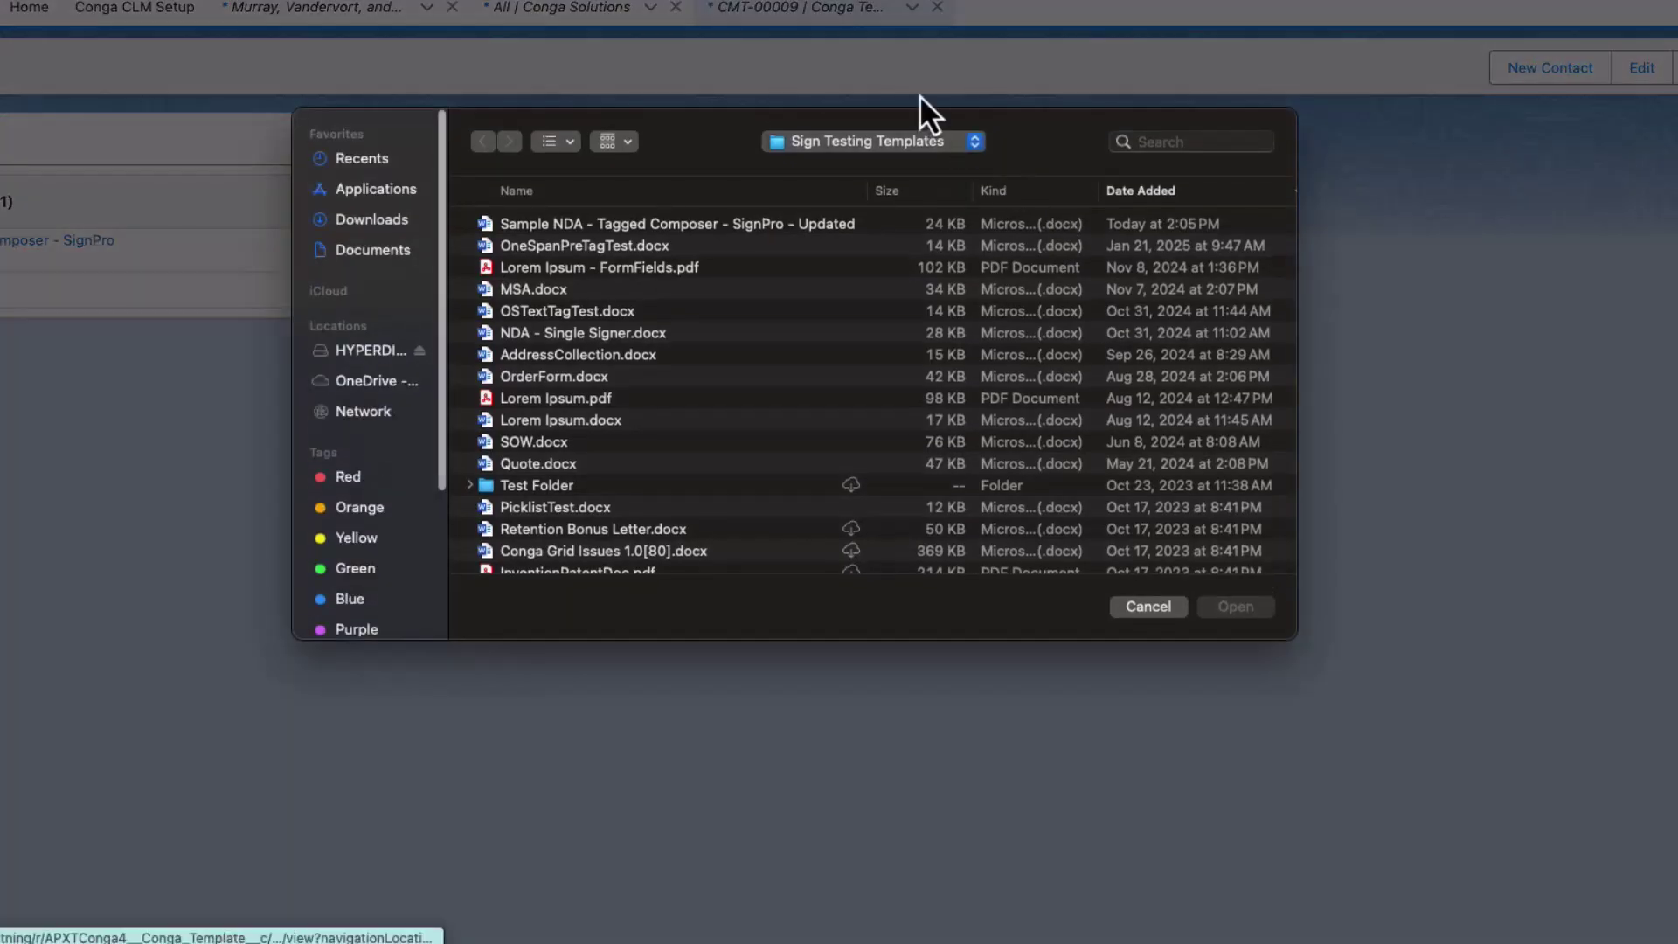
double_click(682, 224)
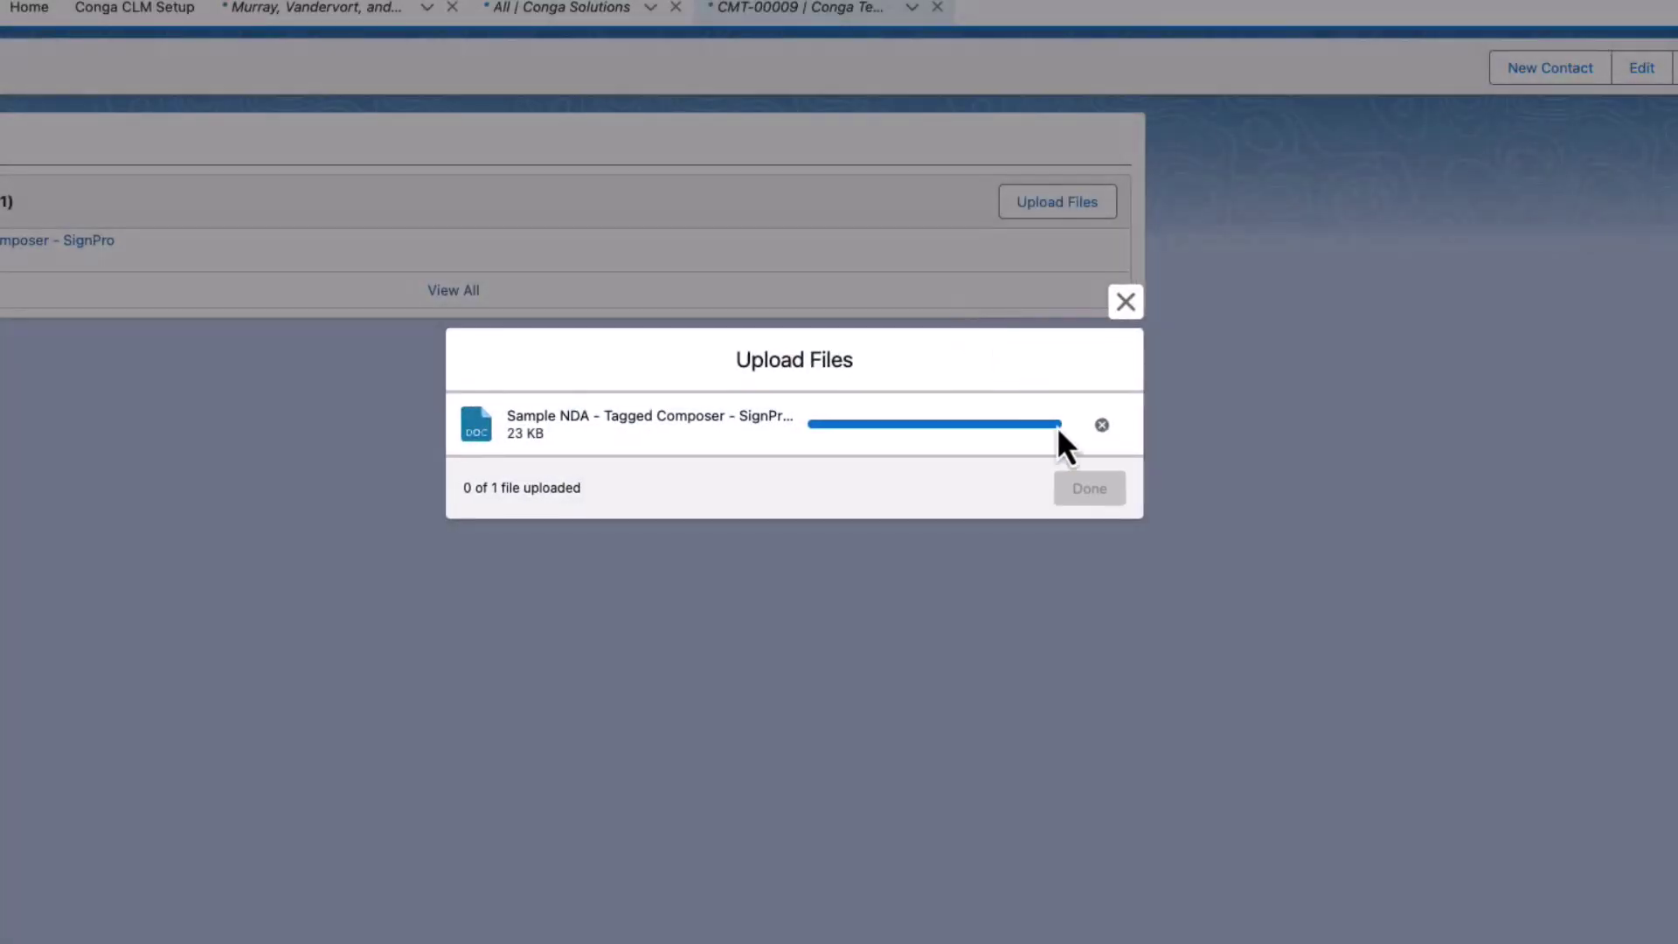
click(1083, 490)
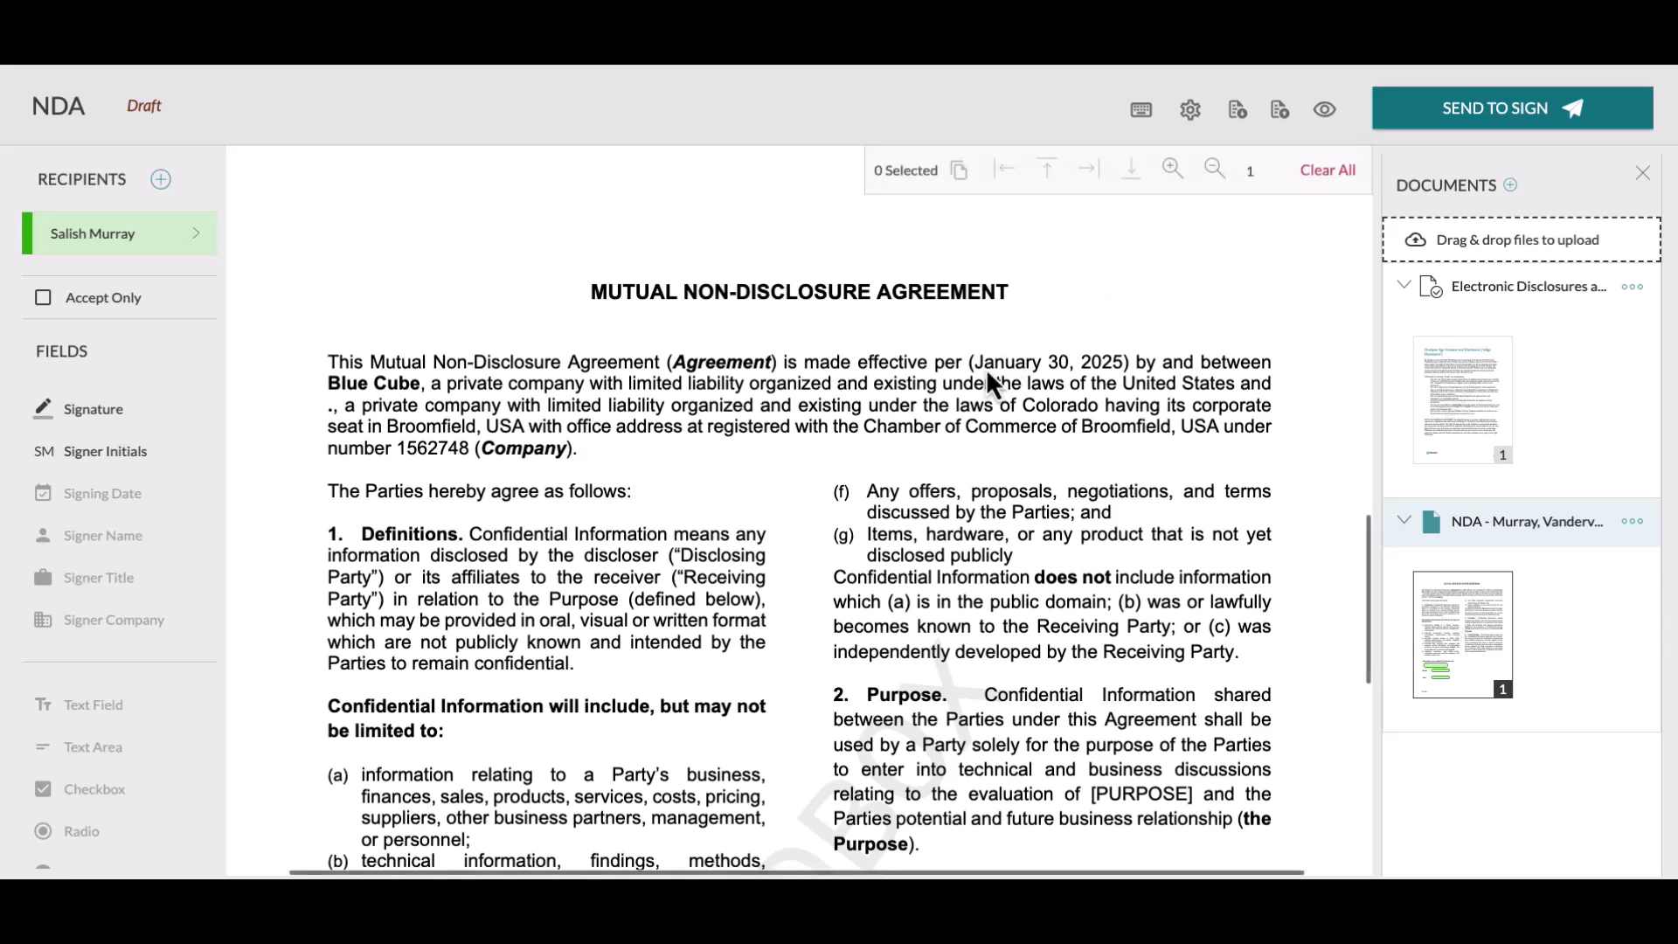
scroll(985, 368, down, 2)
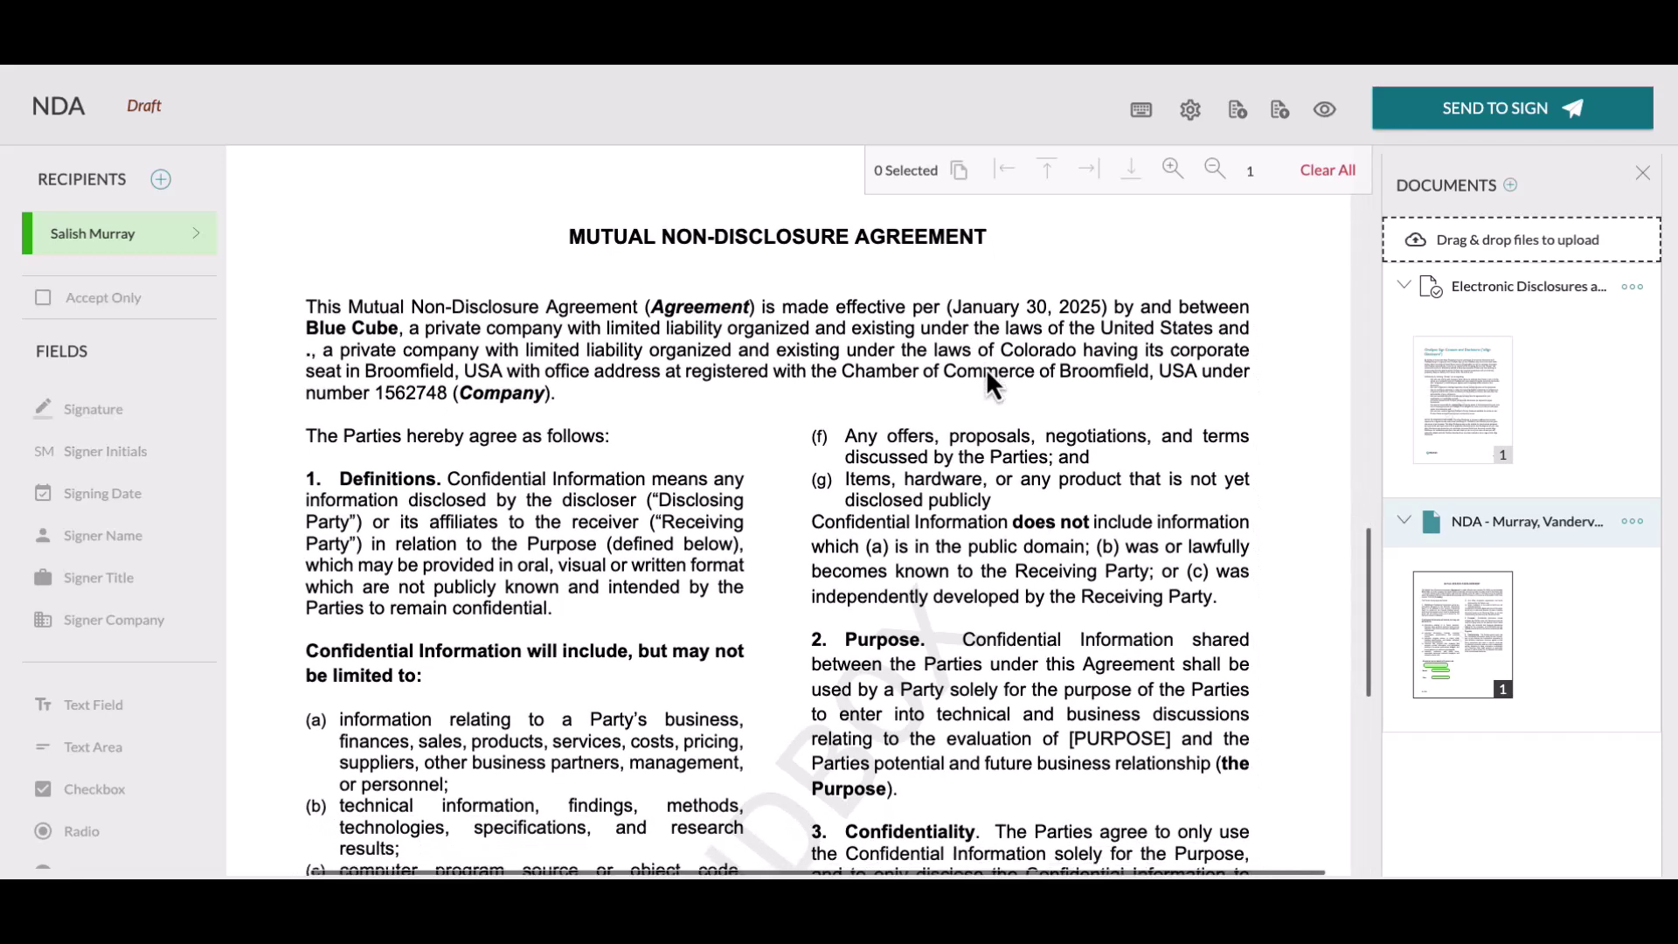
scroll(986, 369, down, 3)
scroll(986, 369, up, 2)
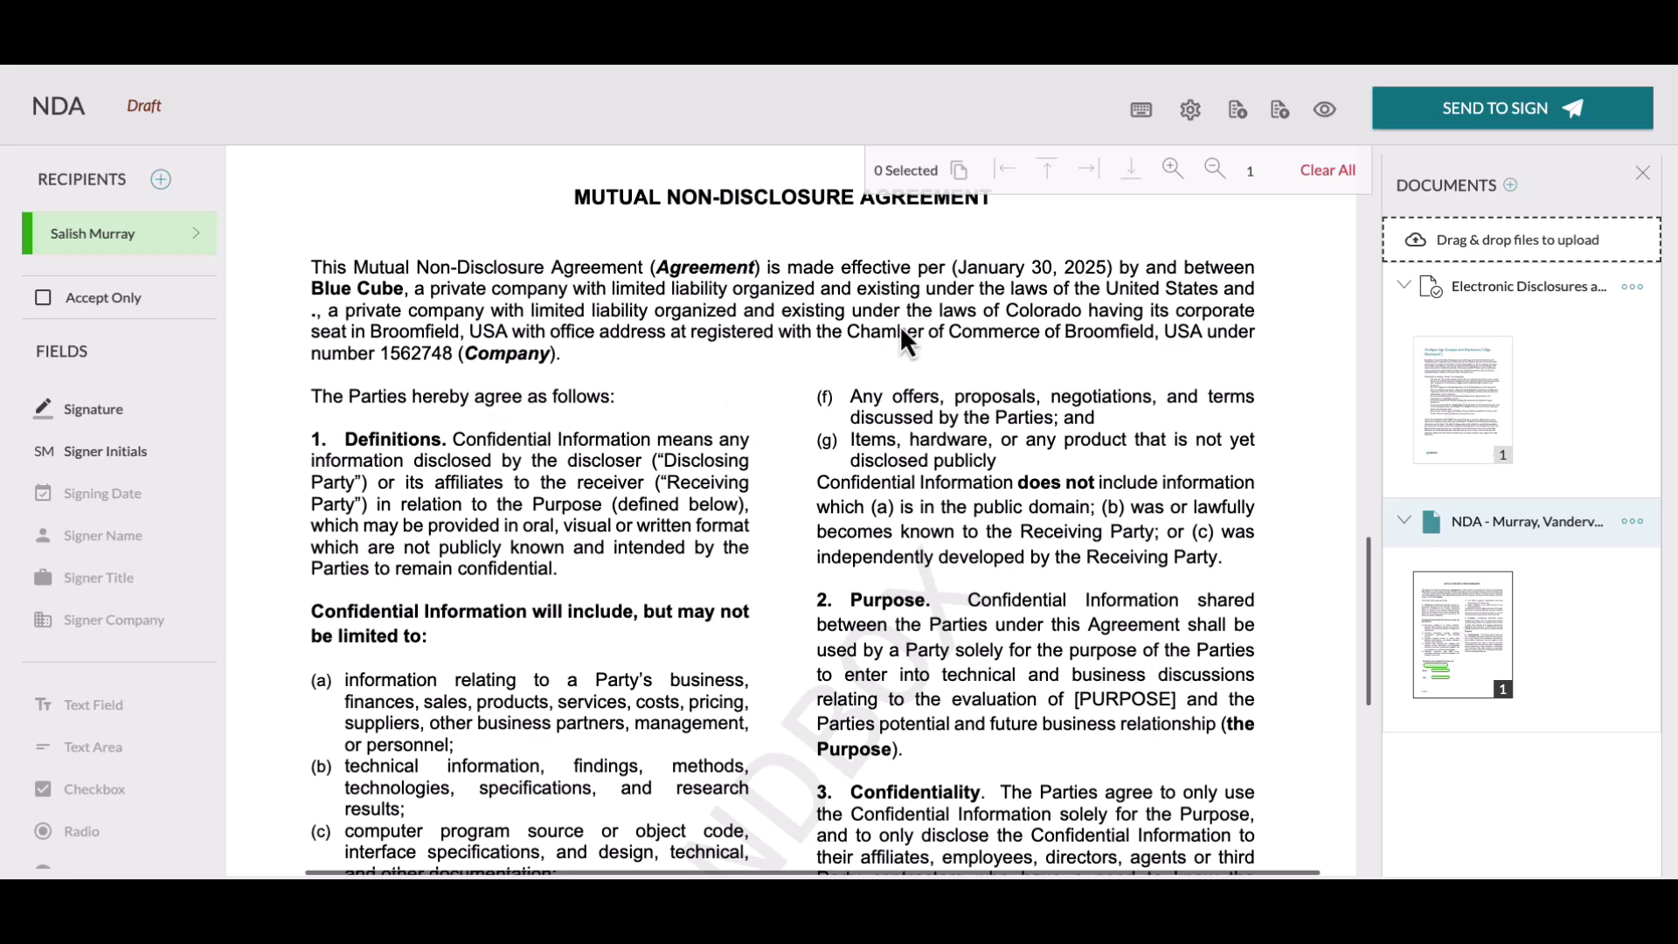
scroll(746, 432, down, 10)
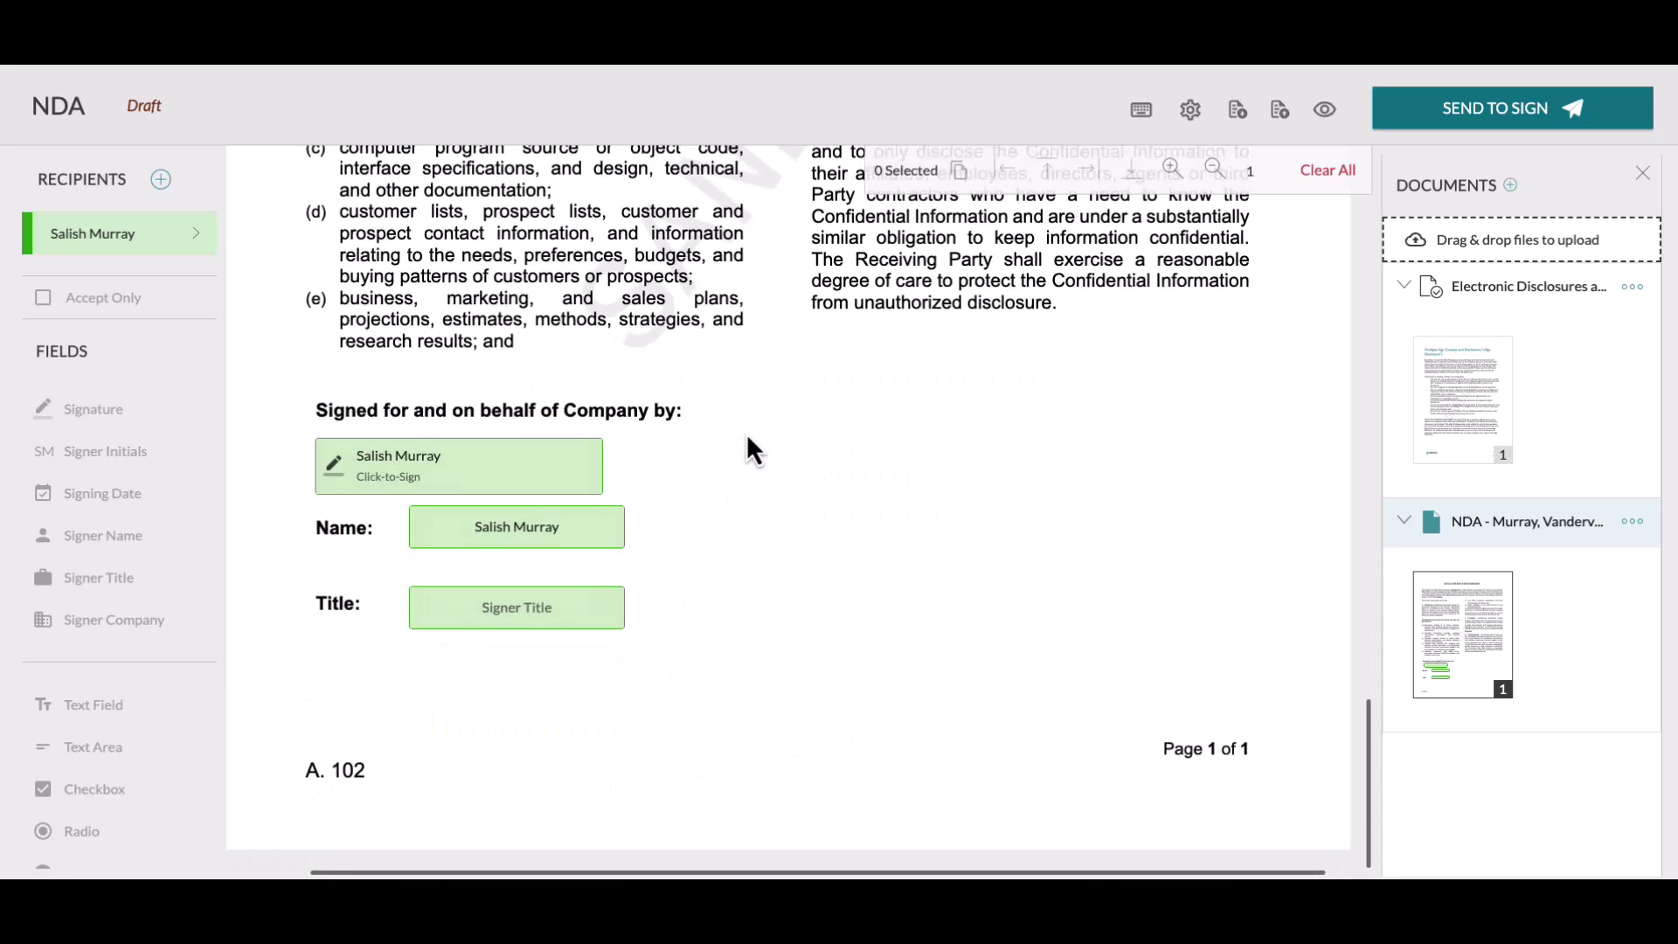
click(562, 468)
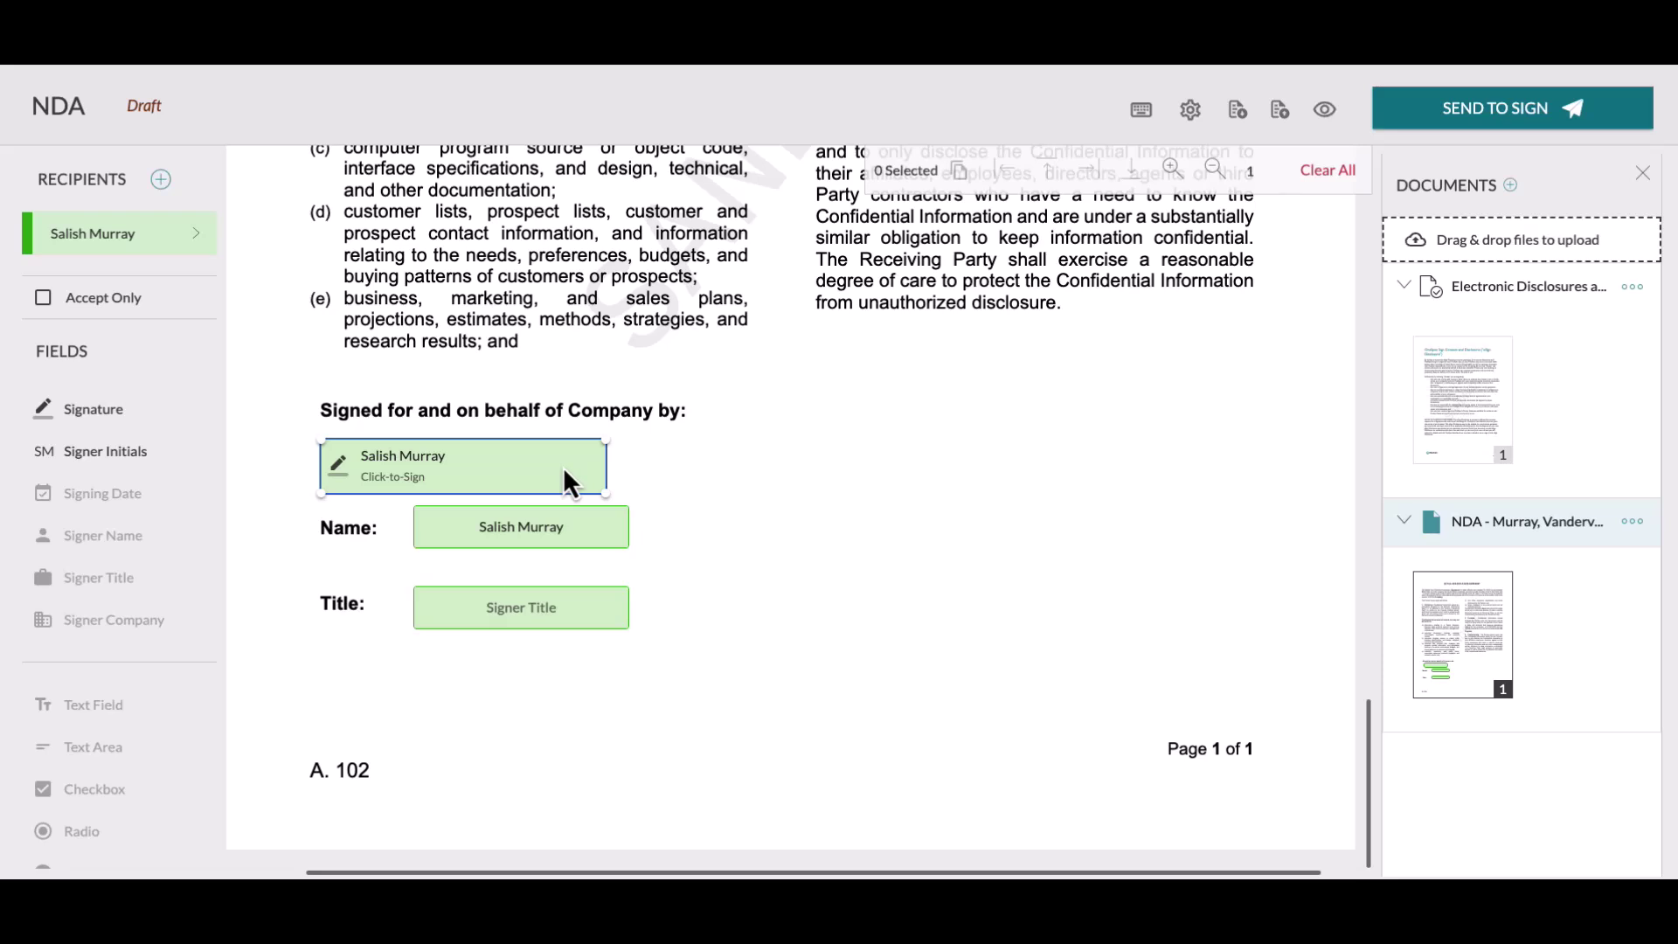
click(786, 377)
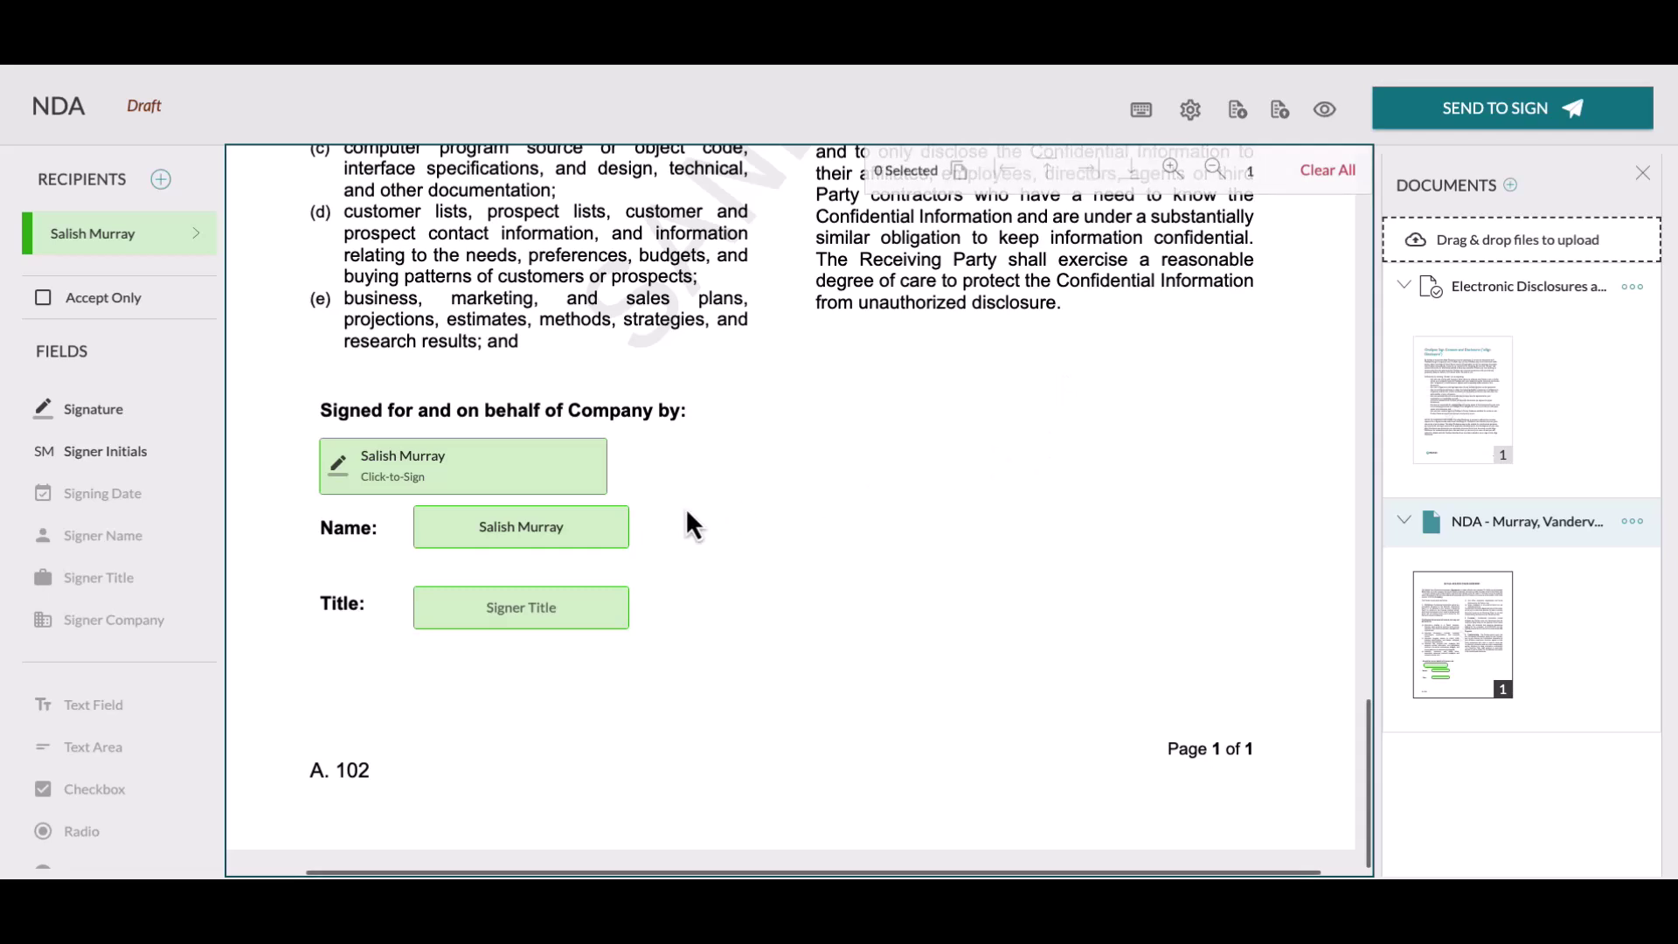
- Send the NDA draft transaction to sign in Conga Sign
click(1470, 118)
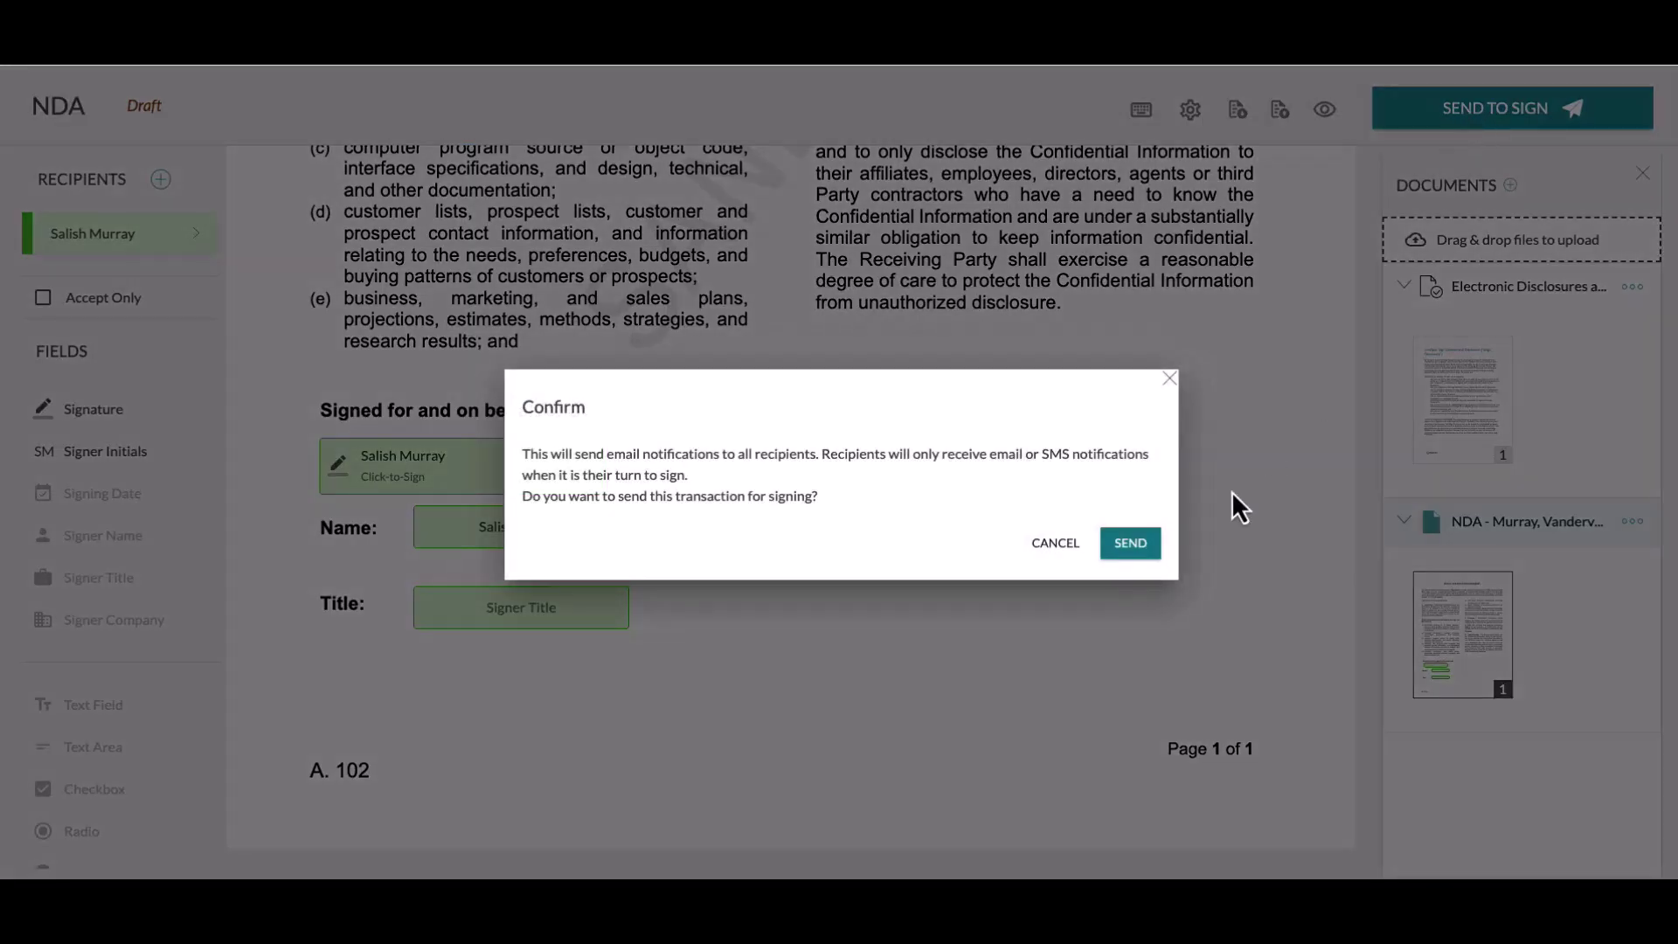